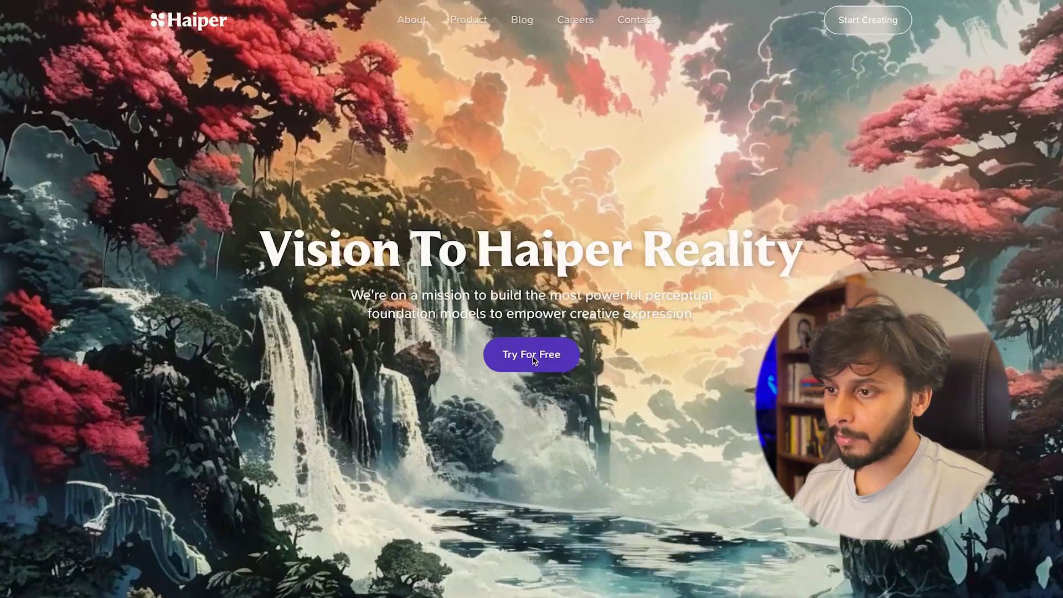
# - Enter the Haiper app from the landing page with Try For Free
pyautogui.click(545, 363)
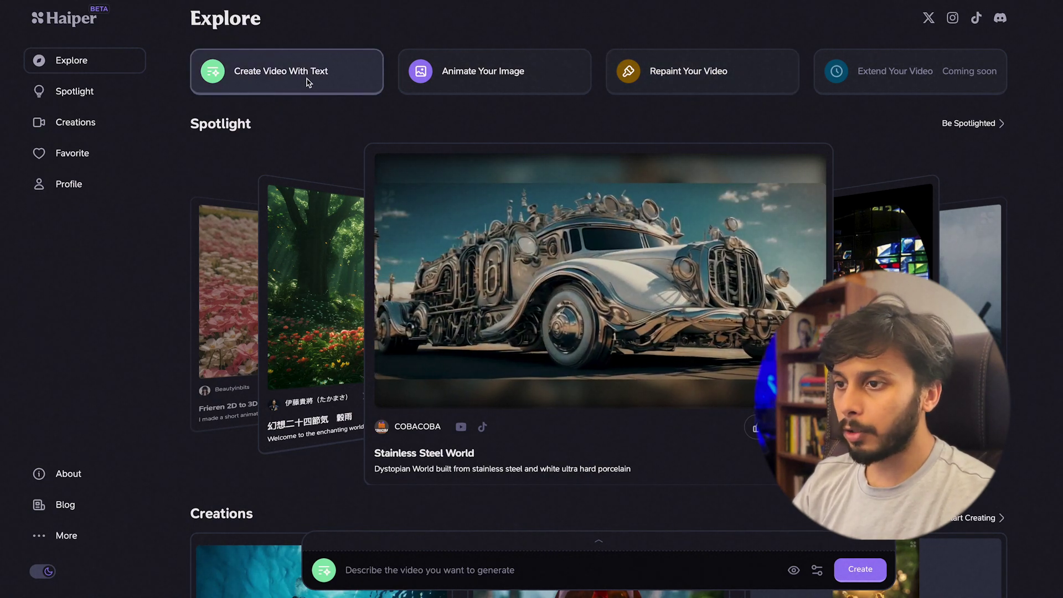
# - Switch the prompt to Animate Your Image and scroll down to the Creations grid
pyautogui.click(450, 75)
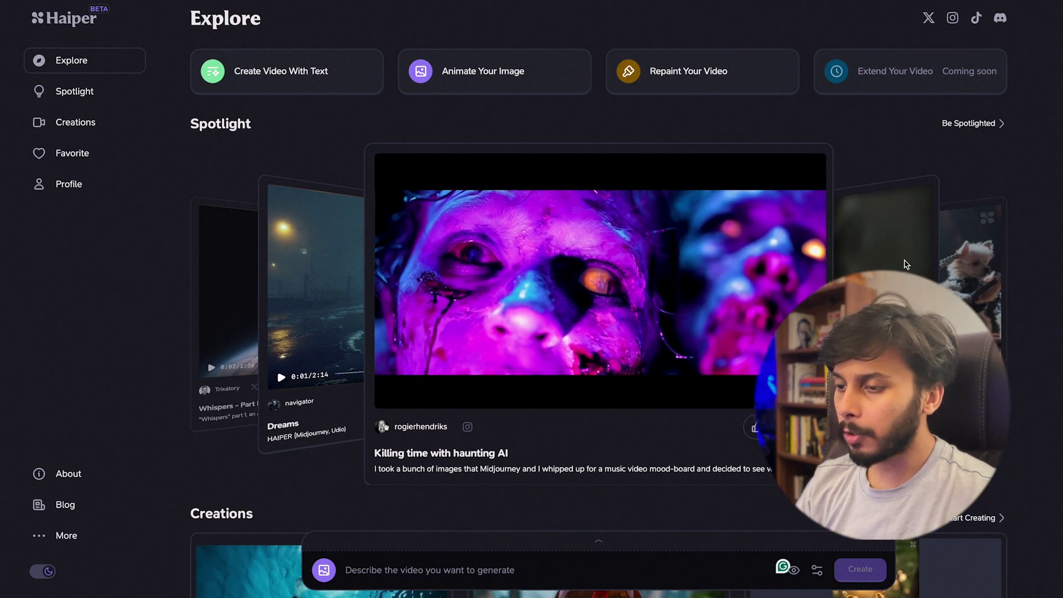
pyautogui.scroll(-1, 704, 278)
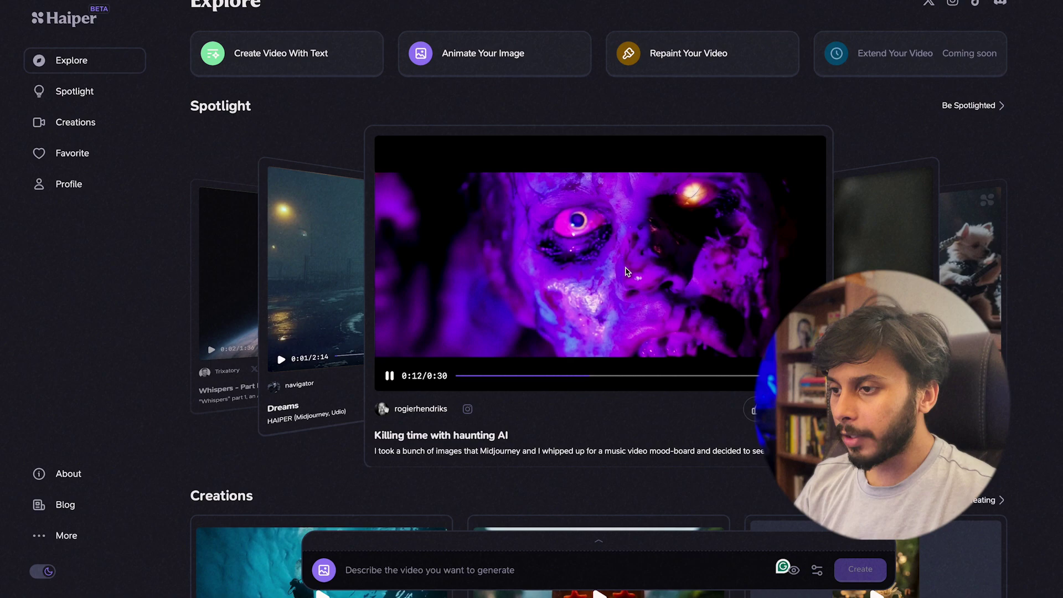
pyautogui.scroll(-6, 271, 143)
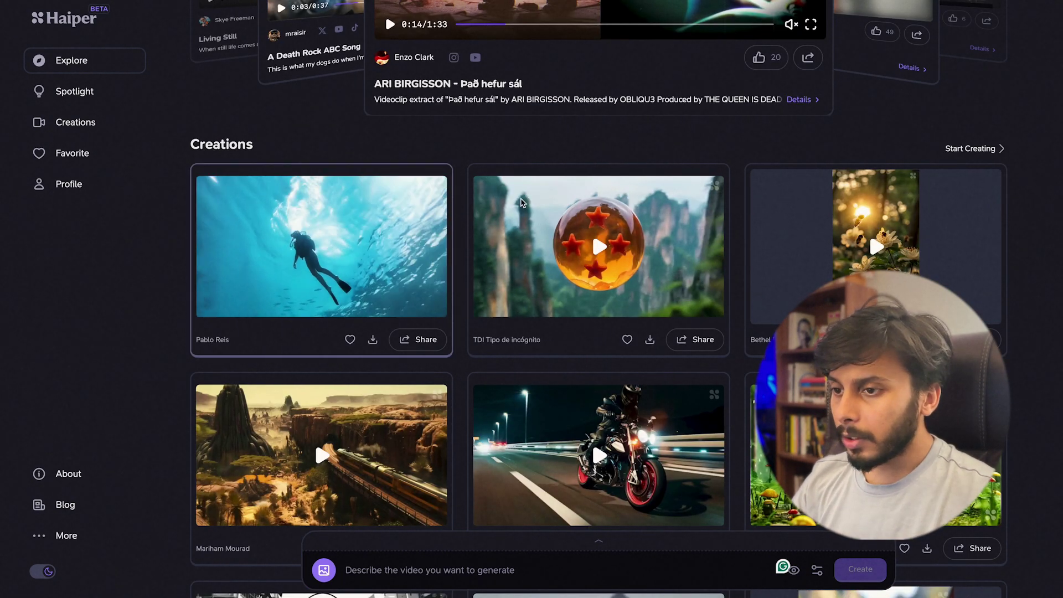
pyautogui.scroll(-2, 675, 185)
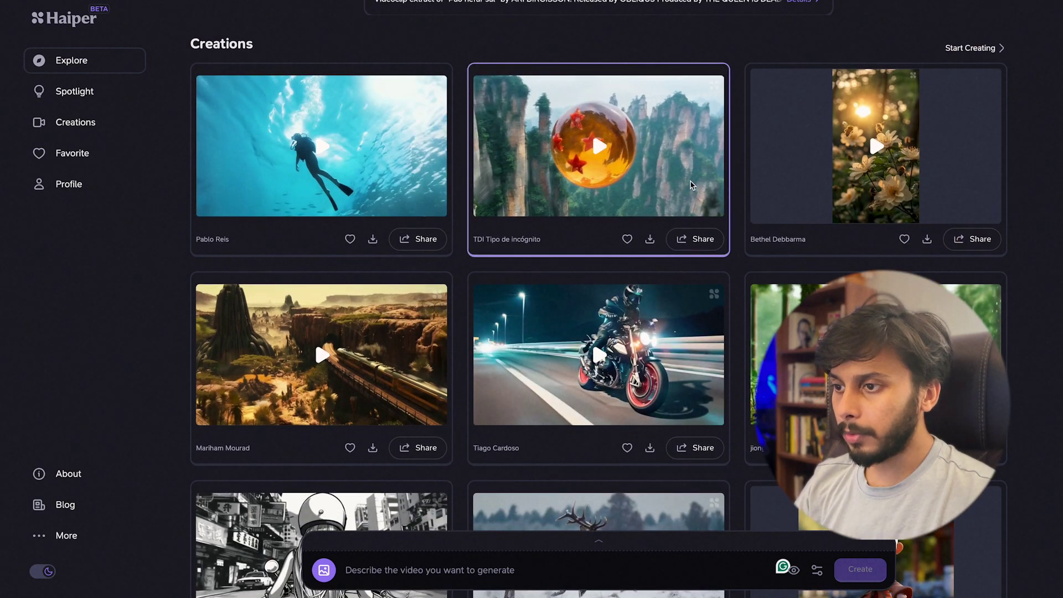
pyautogui.click(691, 184)
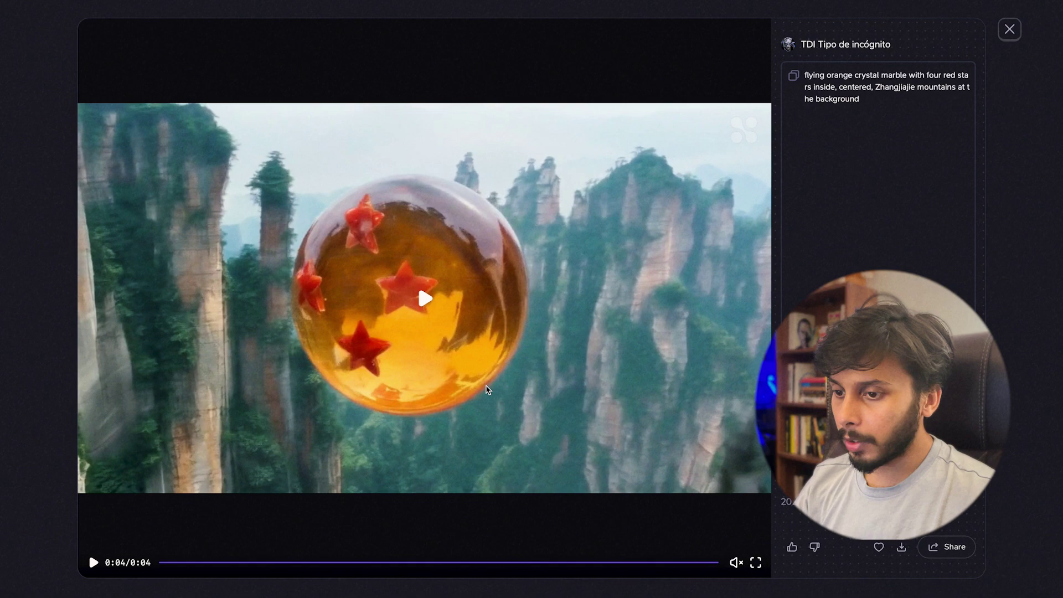
pyautogui.moveTo(892, 44); pyautogui.dragTo(807, 67)
pyautogui.click(817, 107)
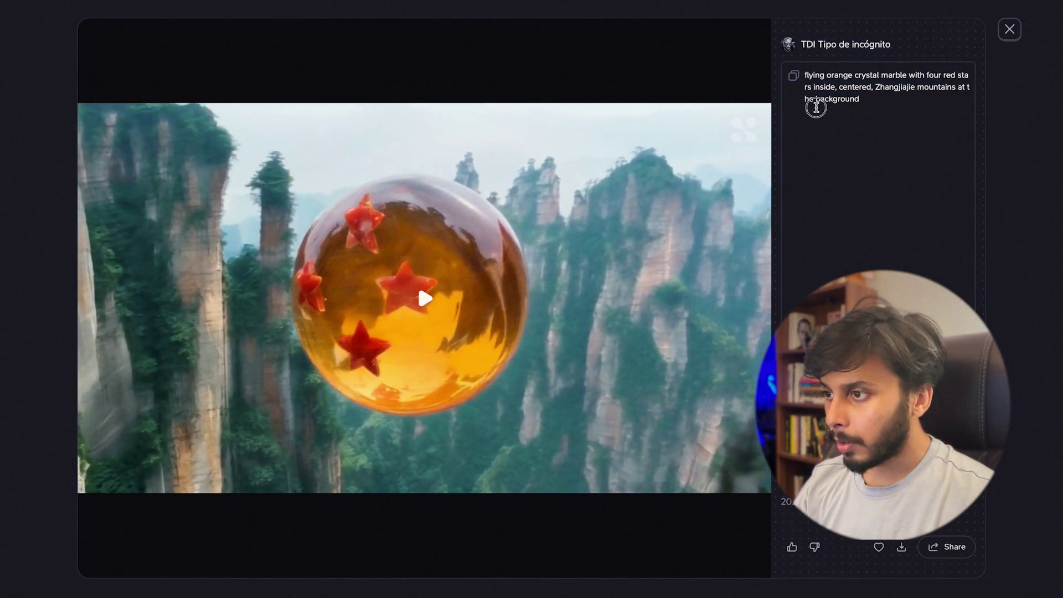
pyautogui.tripleClick(816, 107)
pyautogui.click(889, 199)
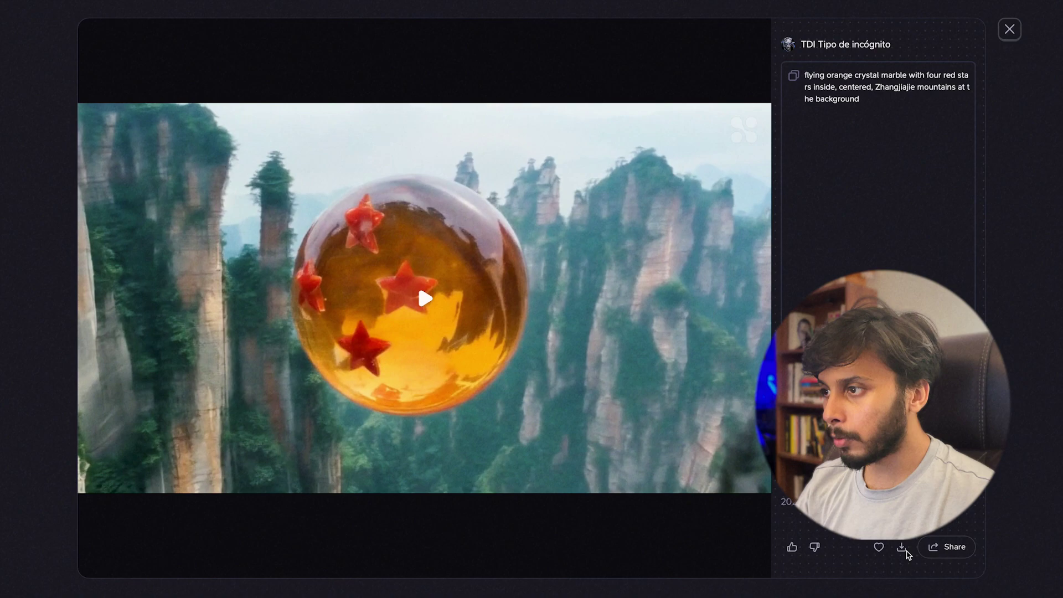
pyautogui.click(1012, 200)
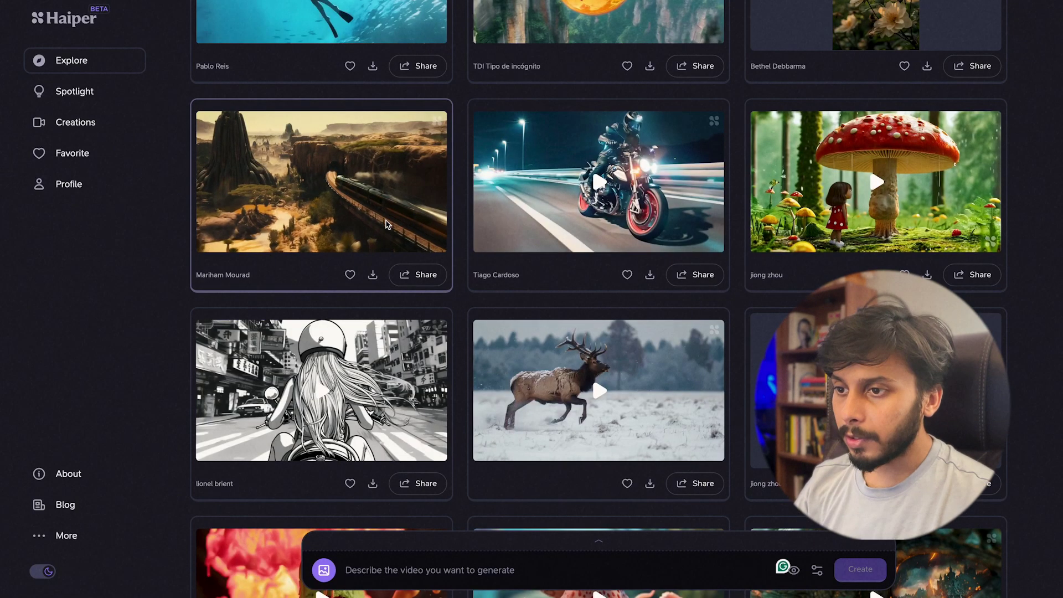
pyautogui.click(388, 224)
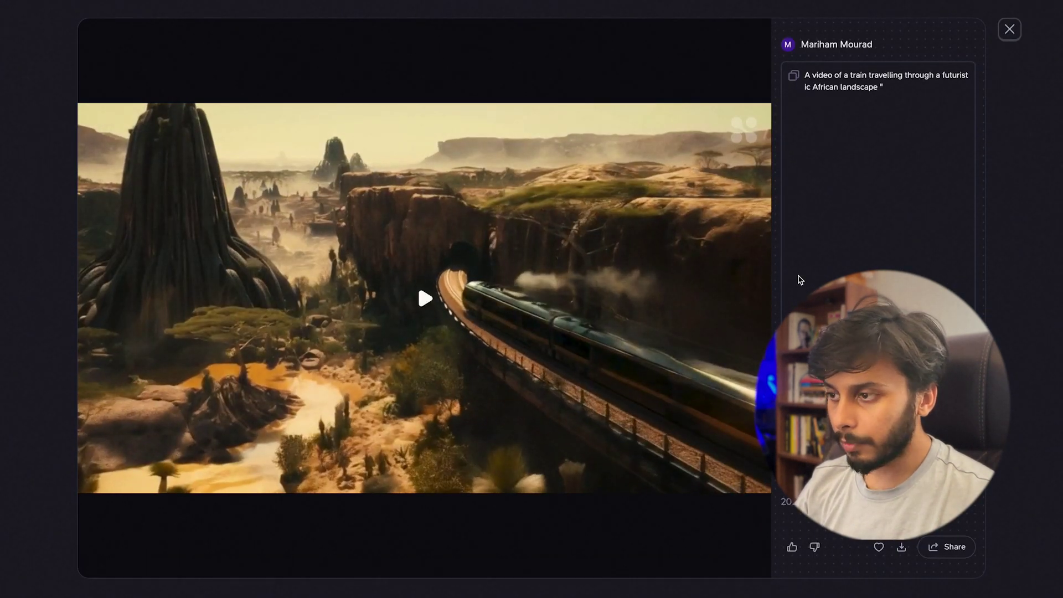
pyautogui.press('Escape')
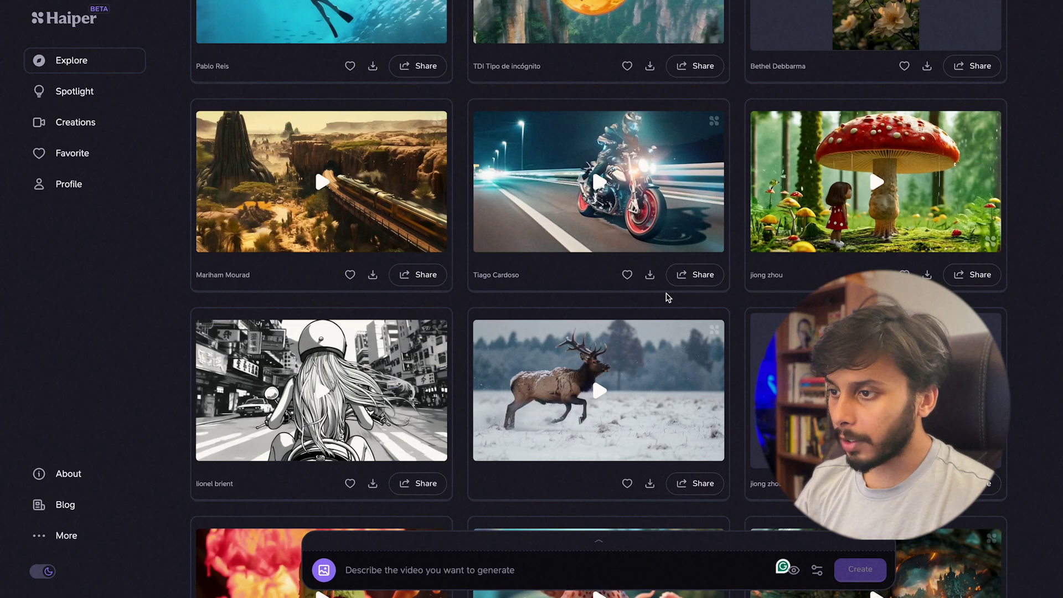
pyautogui.scroll(-1, 668, 297)
pyautogui.click(653, 520)
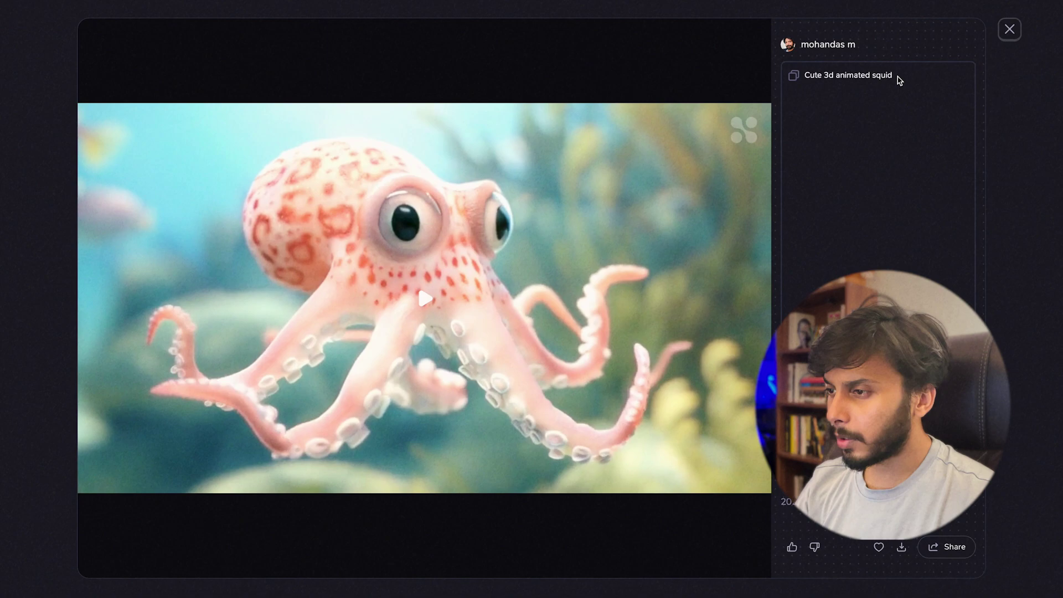
pyautogui.moveTo(896, 75); pyautogui.dragTo(809, 77)
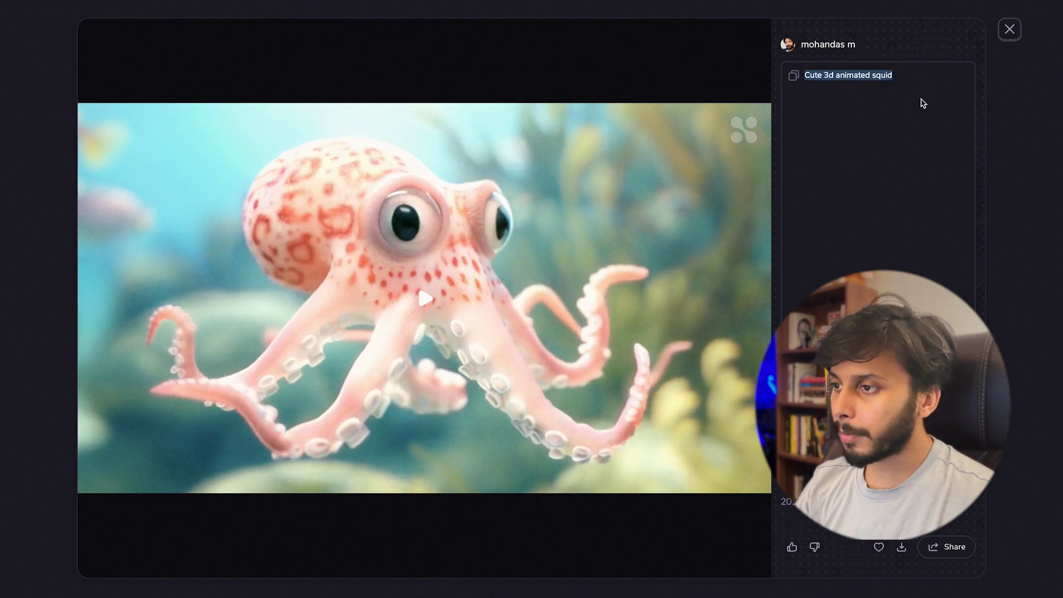
pyautogui.click(921, 117)
pyautogui.press('Escape')
# - Expand the prompt panel and review the Seed and Duration settings before closing them
pyautogui.scroll(-5, 520, 238)
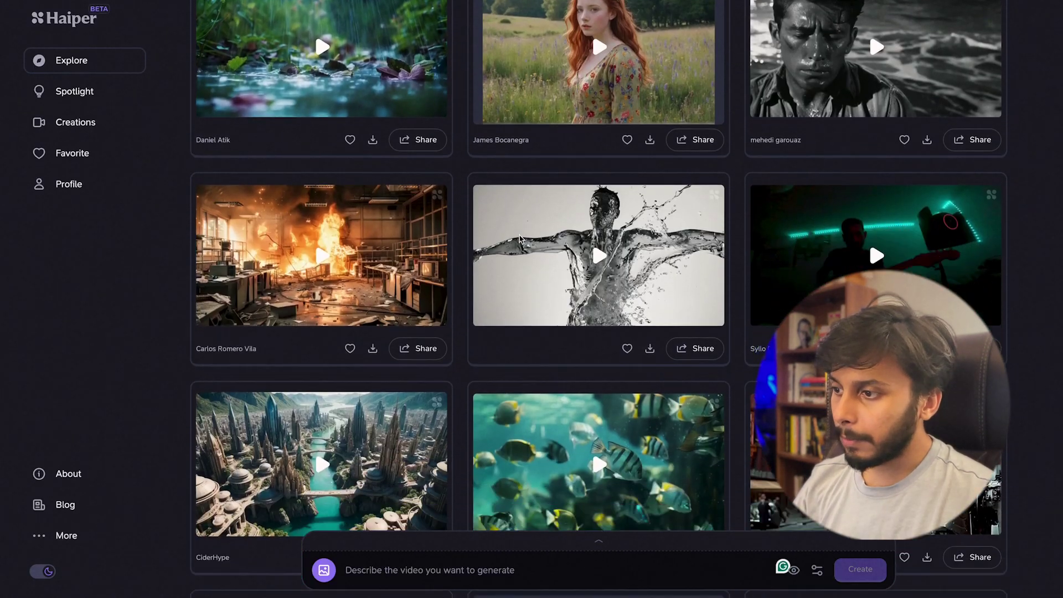
pyautogui.scroll(-5, 520, 239)
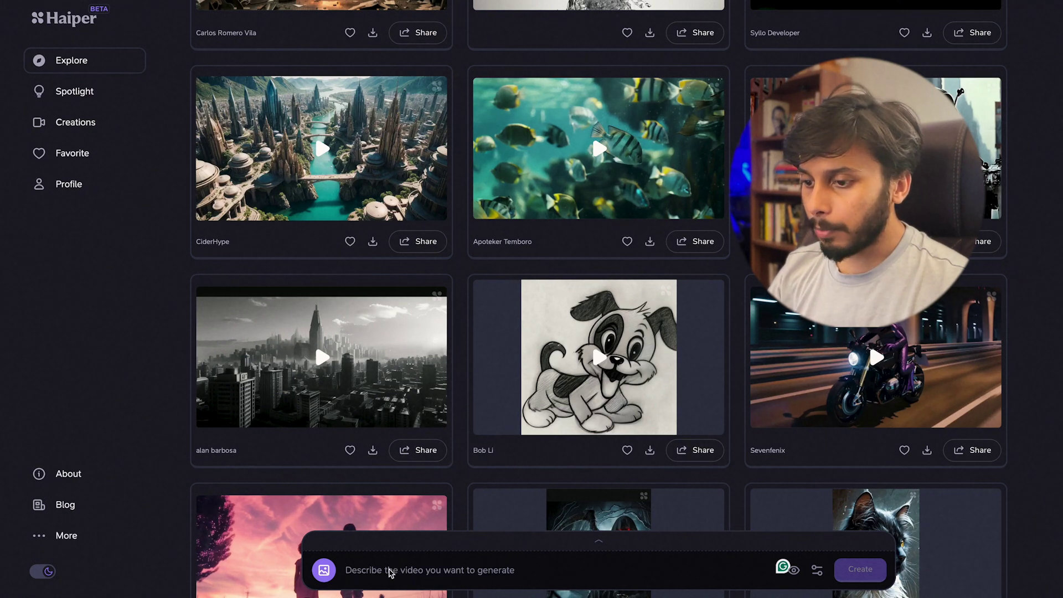
pyautogui.click(424, 572)
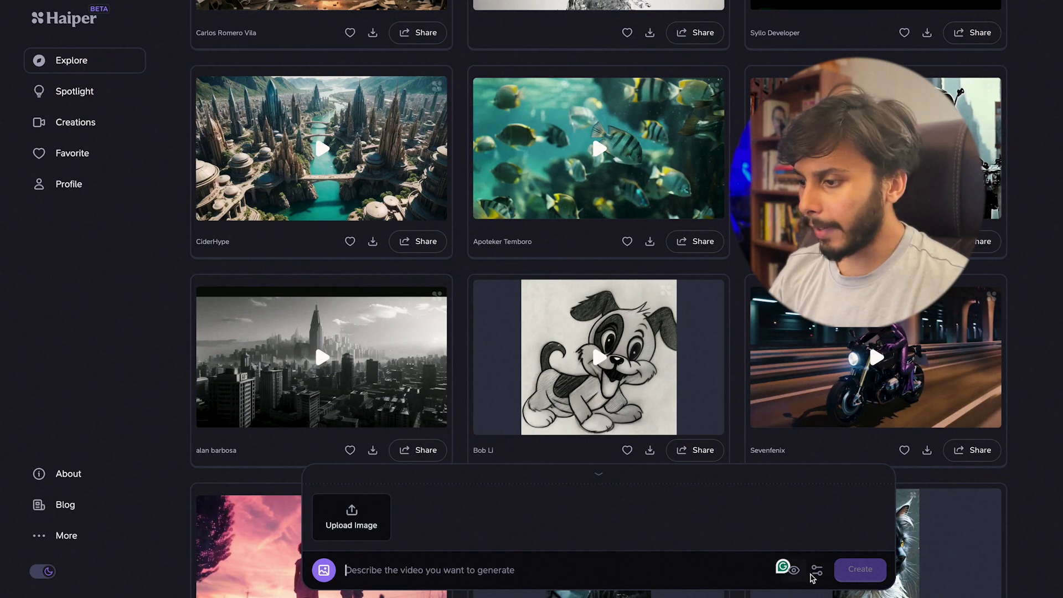
pyautogui.click(817, 571)
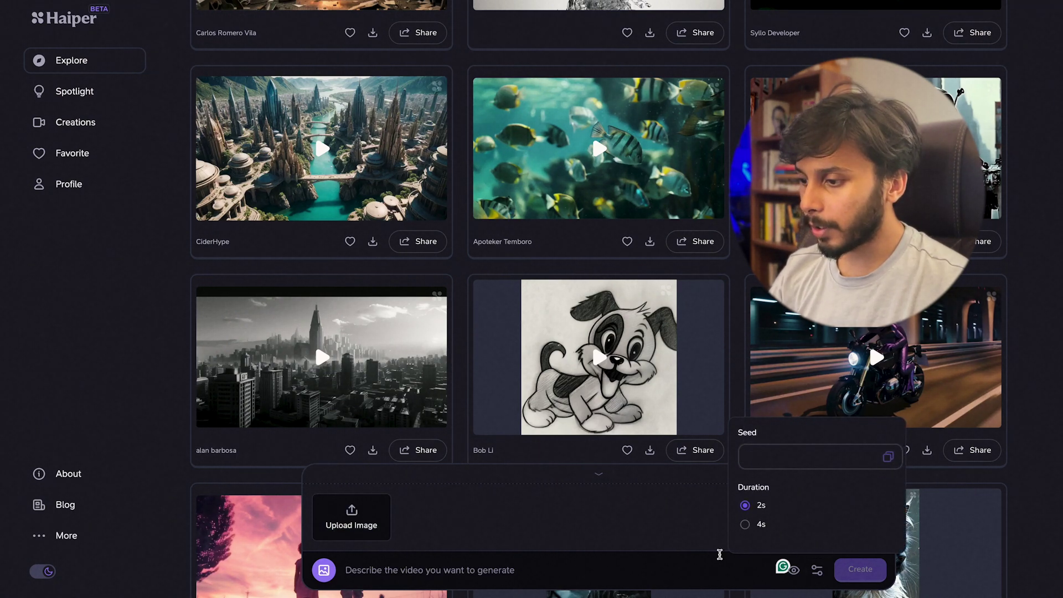
pyautogui.click(812, 455)
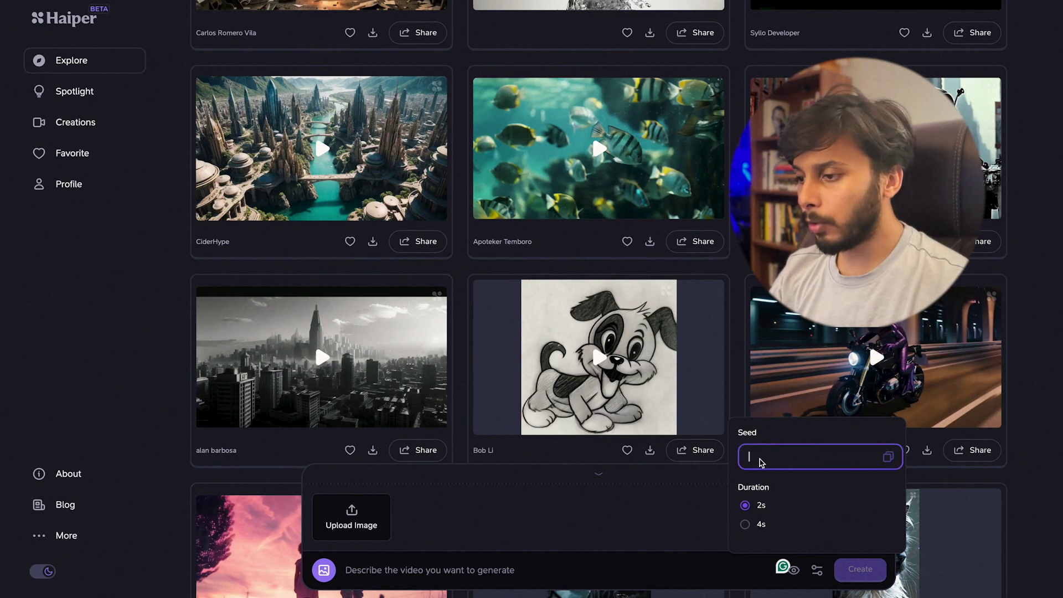
pyautogui.click(377, 566)
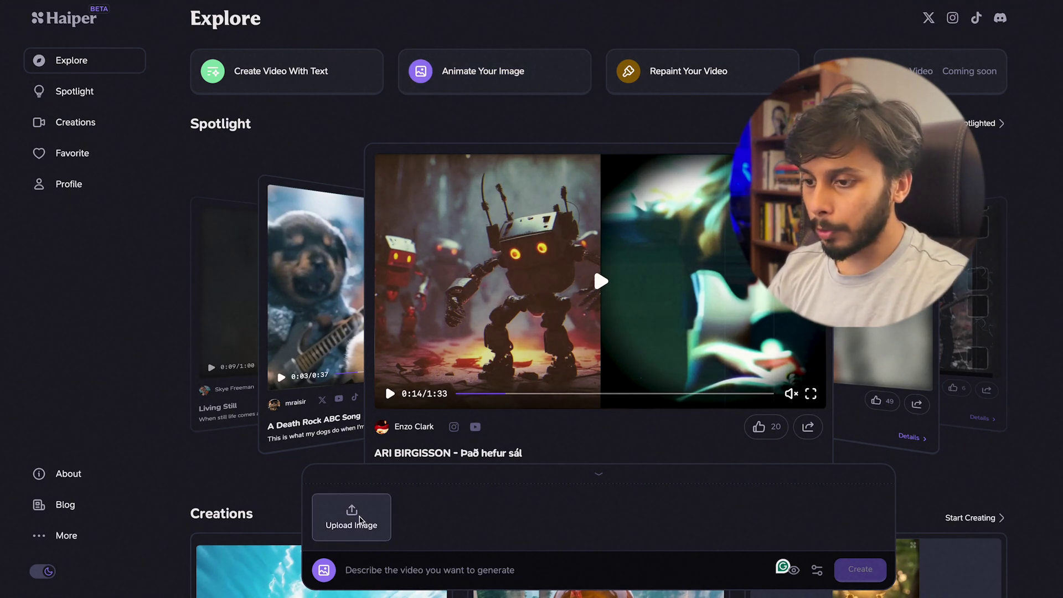
# - Upload the film-still PNG as the source image
pyautogui.click(354, 518)
pyautogui.press('space')
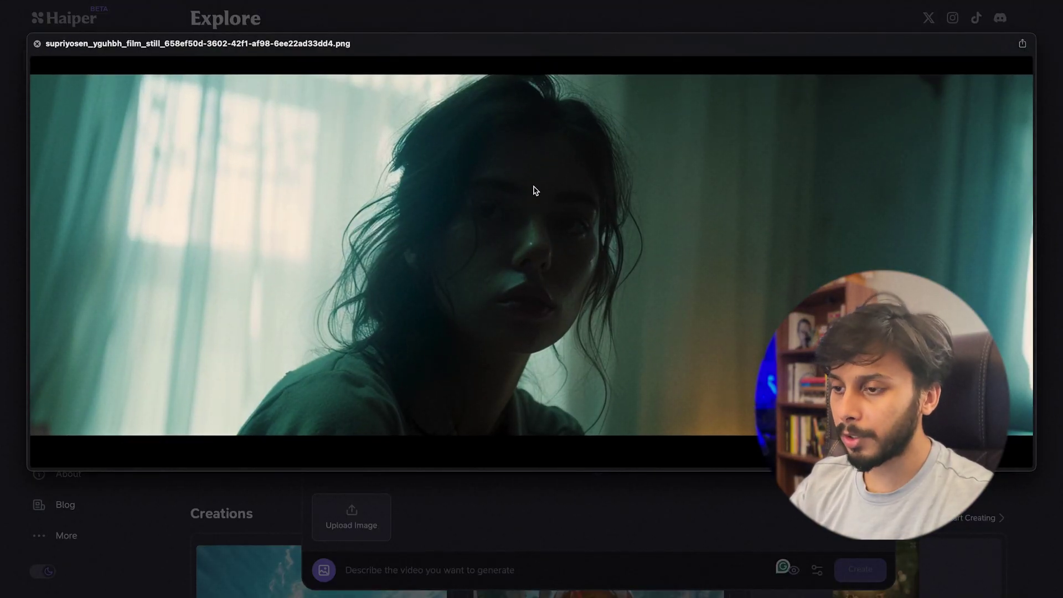
pyautogui.press('space')
pyautogui.press('Return')
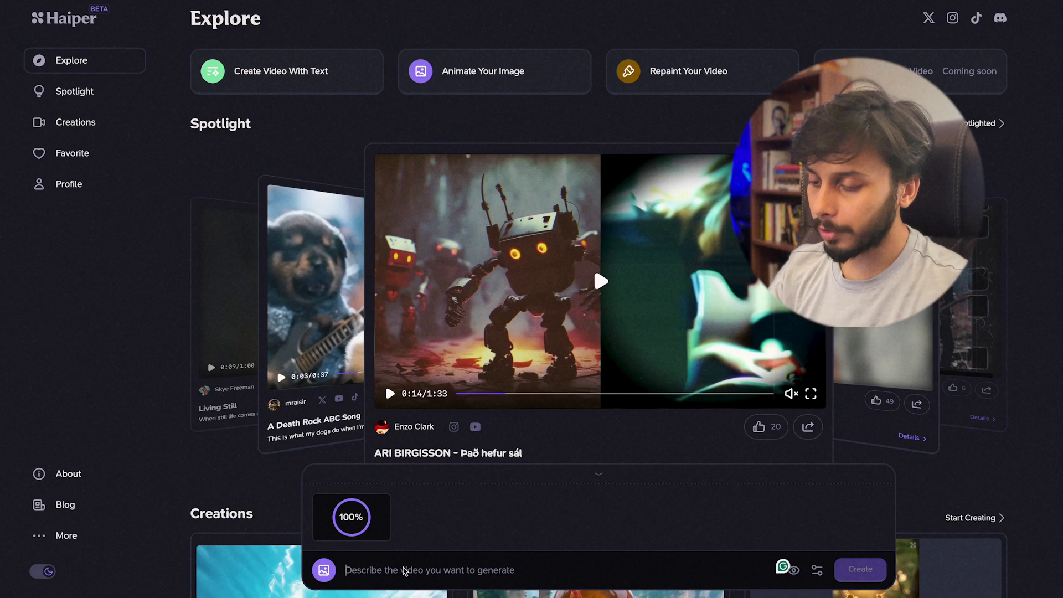
# - Paste the prompt 'girl in her bedroom, cinematic.', set Duration to 4s, and generate
pyautogui.click(356, 576)
pyautogui.write('girl in her bedroom, cinematic.')
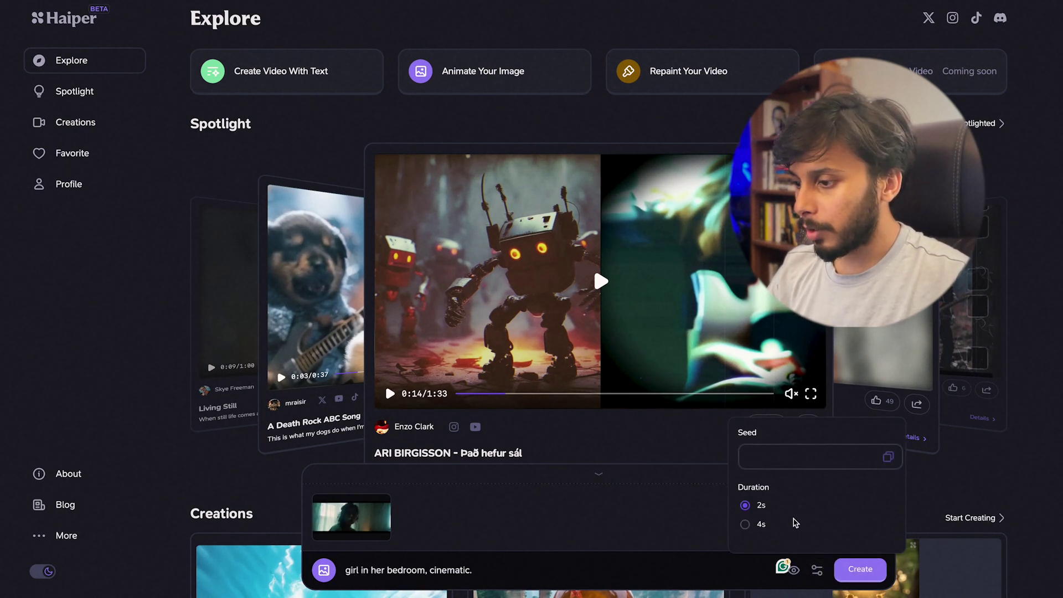
pyautogui.click(745, 525)
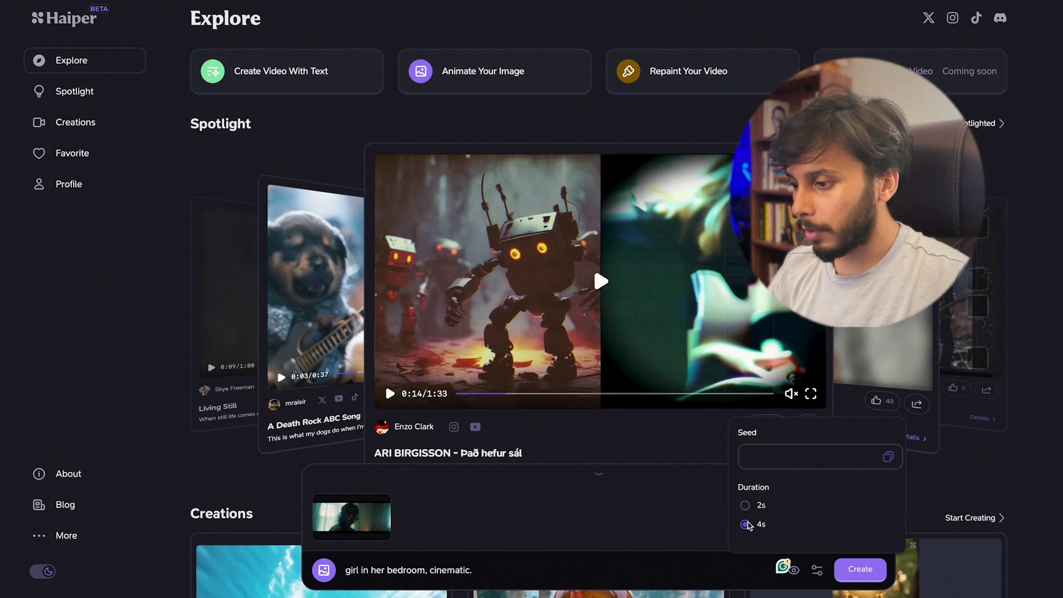
pyautogui.click(868, 564)
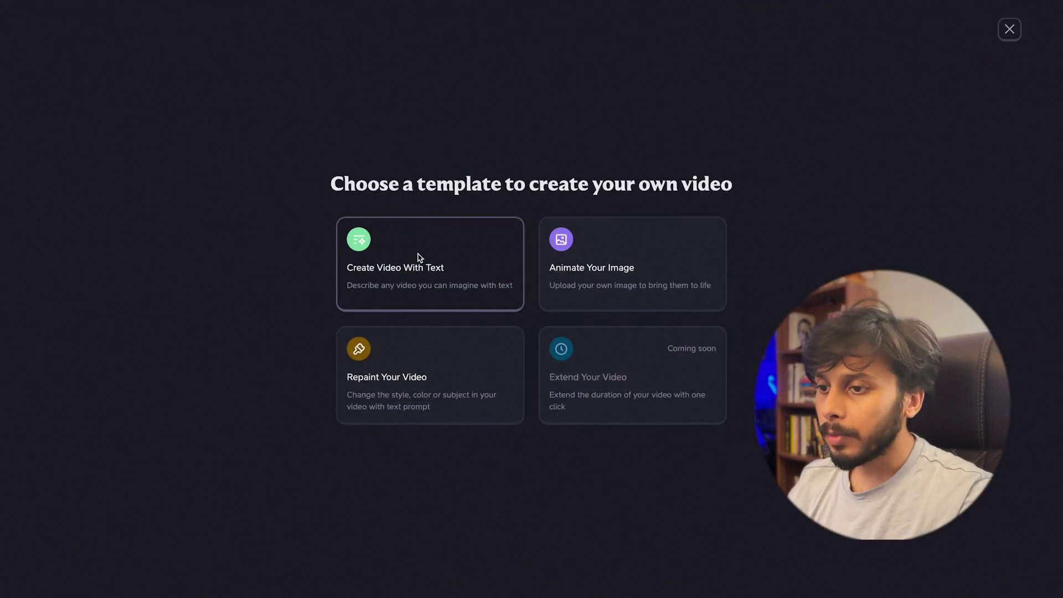
# - Start a new Animate Your Image creation and upload a second film-still PNG
pyautogui.click(585, 274)
pyautogui.click(576, 237)
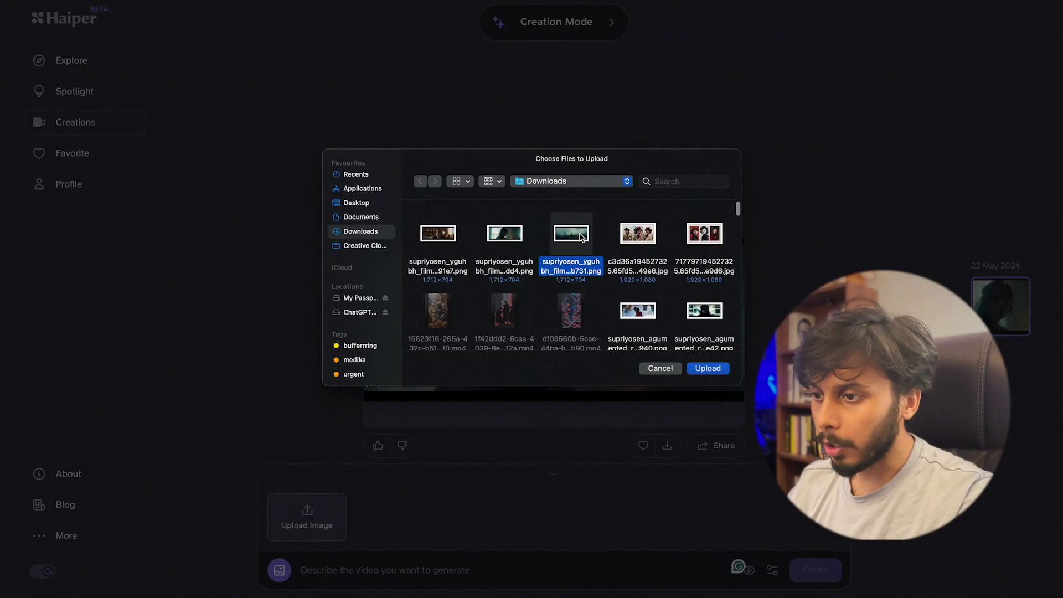
pyautogui.press('space')
pyautogui.press('space')
pyautogui.press('Return')
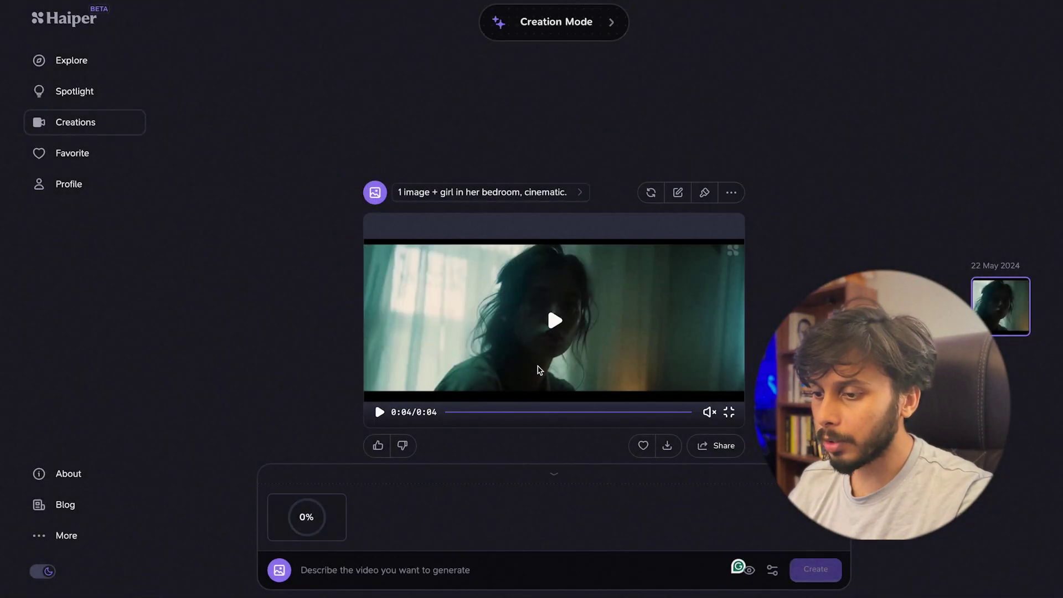
# - Generate from the prompt 'a man in a empty grass field in the morning, foggy atmosphere, clouds…'
pyautogui.click(419, 577)
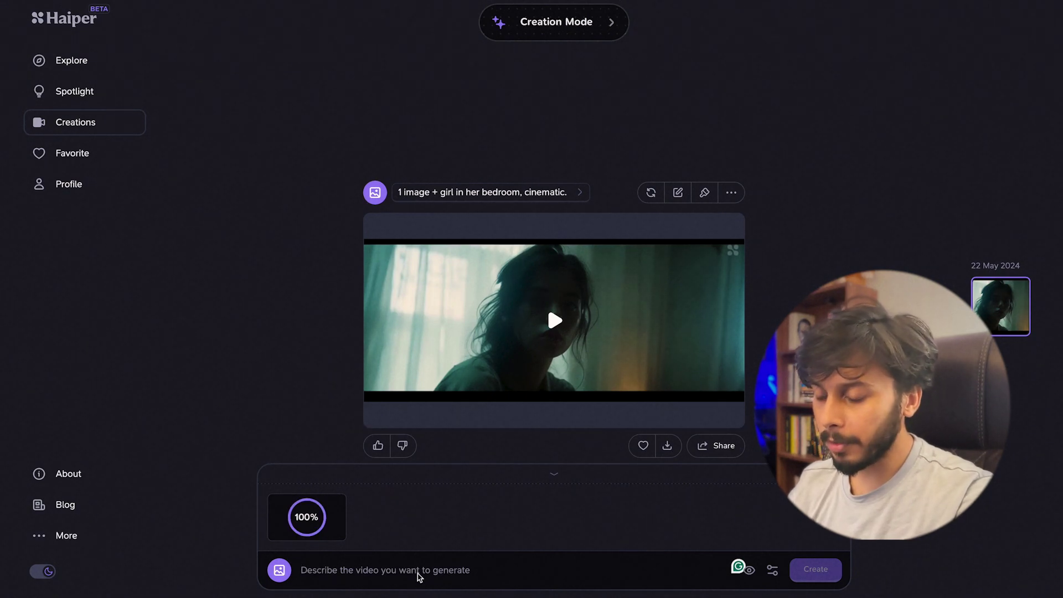
pyautogui.write('a man in a empty')
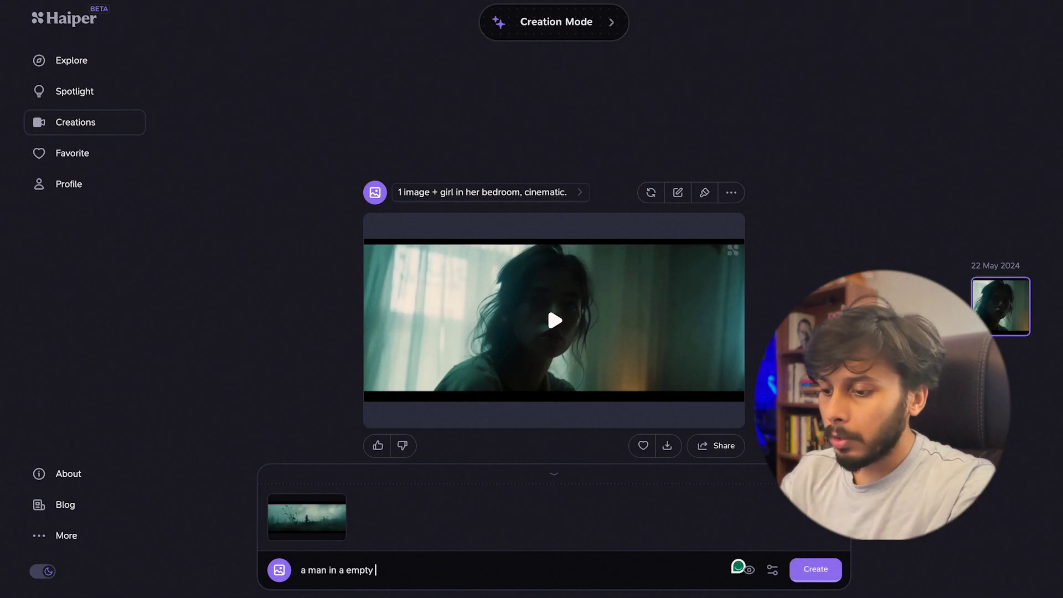
pyautogui.write(' grass field in the morning , foggy atmosphere')
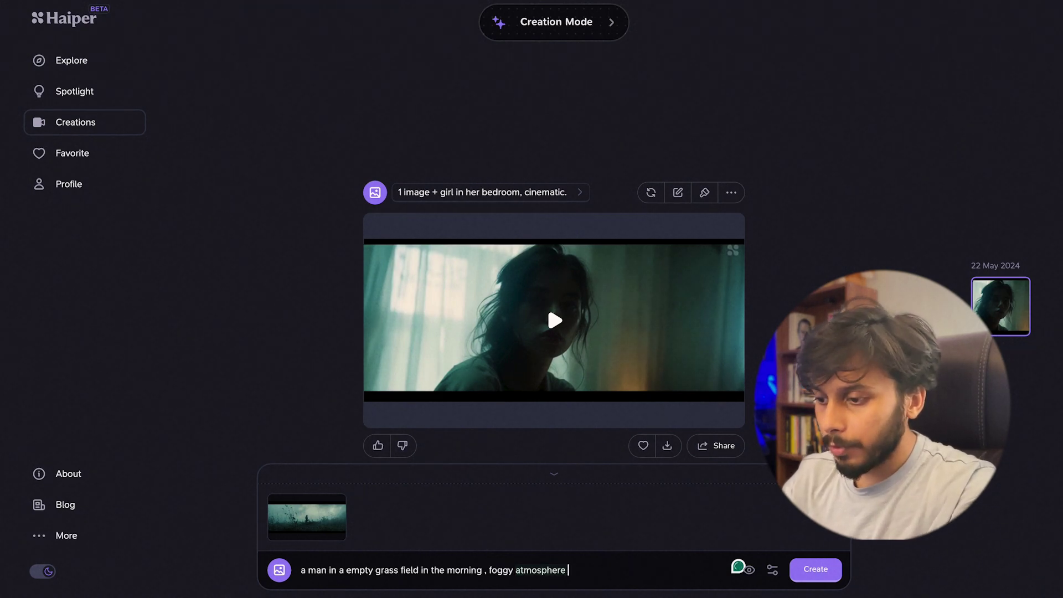
pyautogui.write(', clouds moving , cinematic camera')
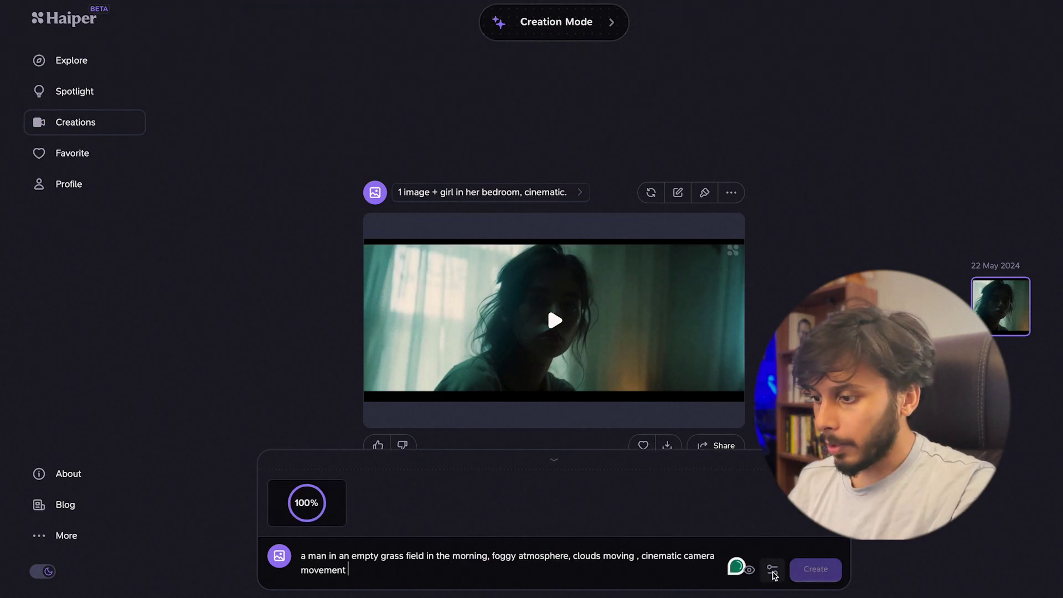
pyautogui.click(773, 573)
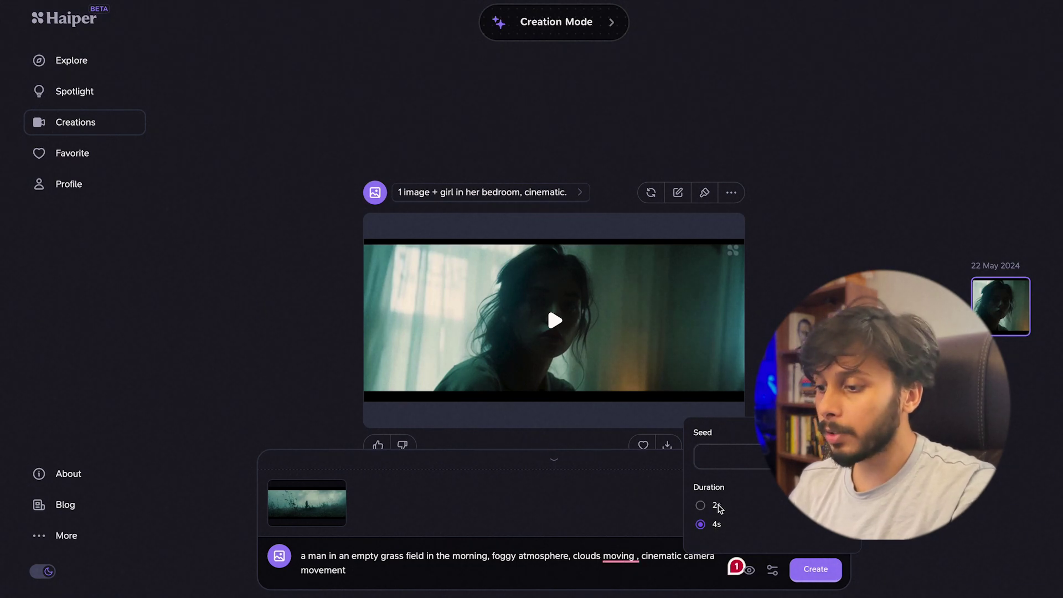
pyautogui.click(816, 570)
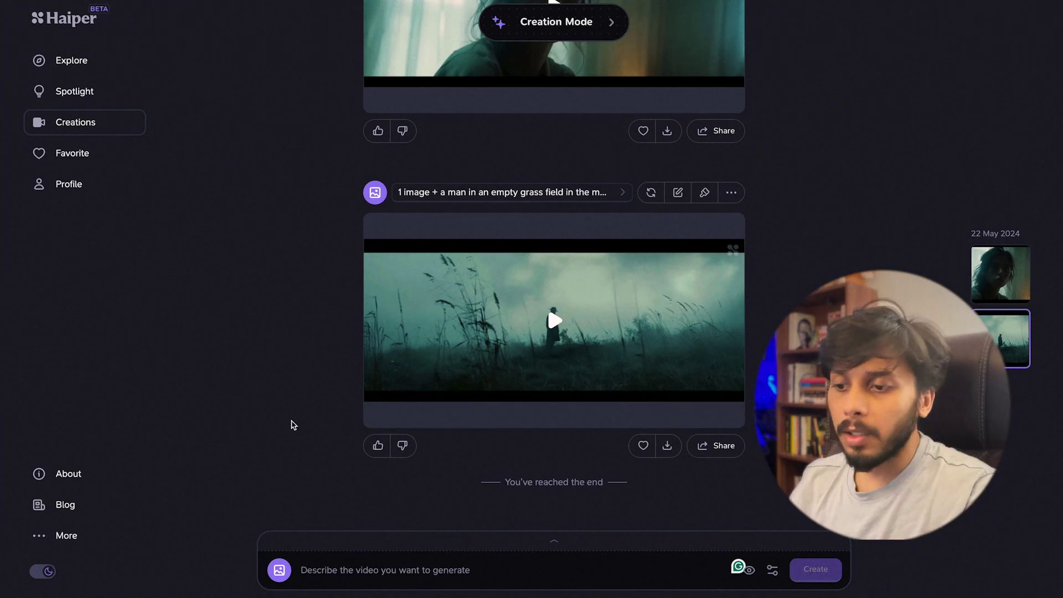
pyautogui.scroll(3, 547, 163)
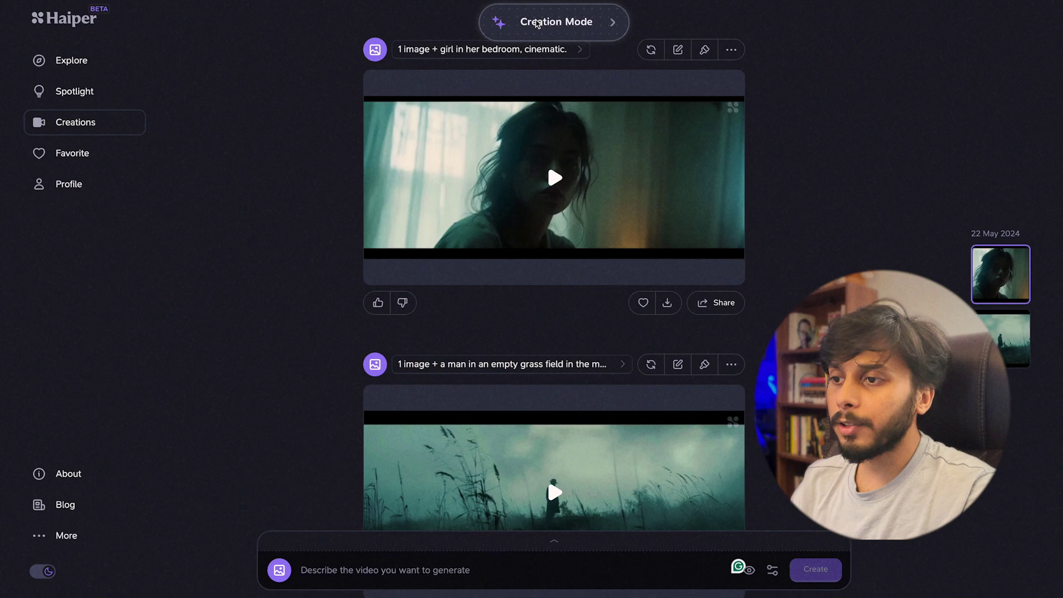
# - Generate a text-to-video from the pasted snow-town cat prompt
pyautogui.click(546, 20)
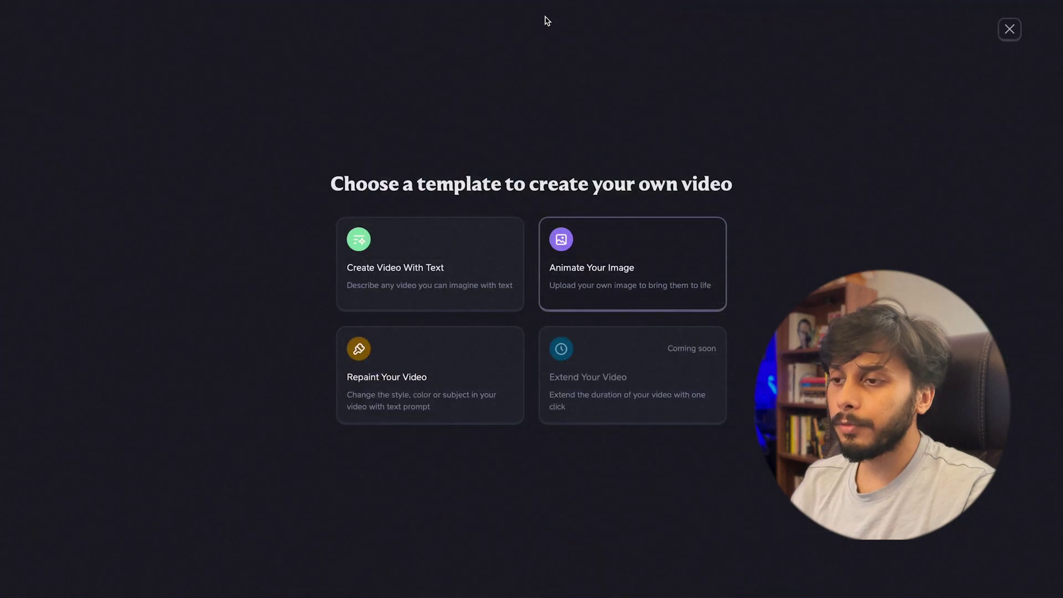
pyautogui.click(417, 273)
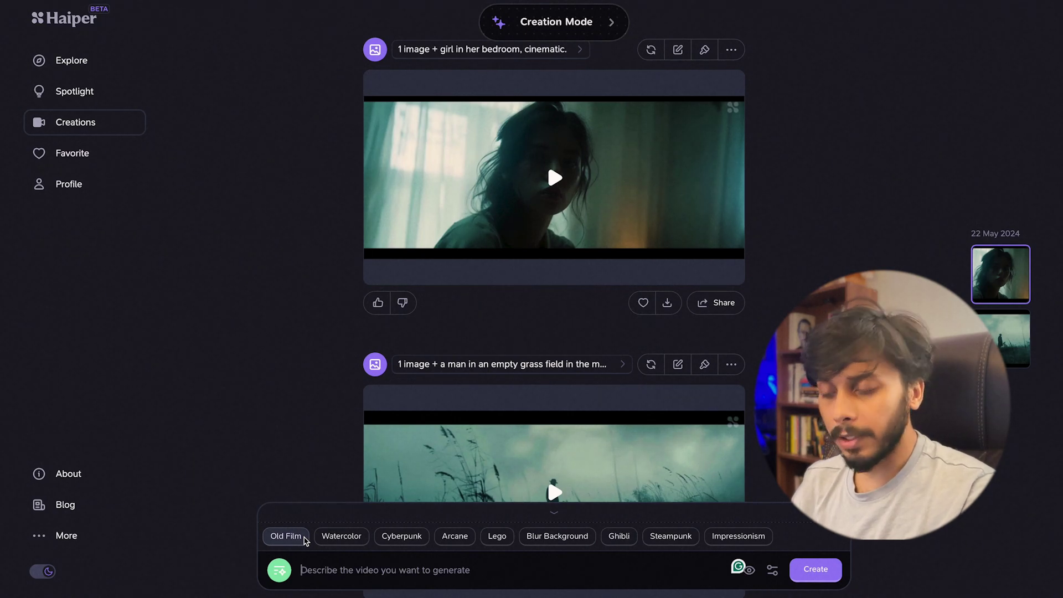
pyautogui.click(333, 571)
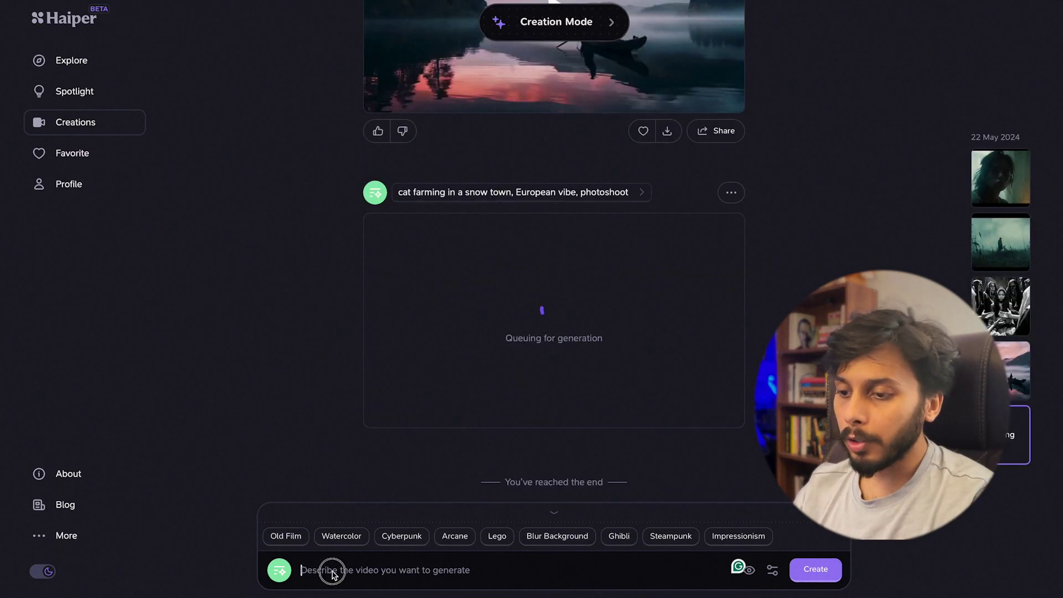
pyautogui.write('cat farming in a snow town, European vibe, photoshoot')
pyautogui.press('BackSpace')
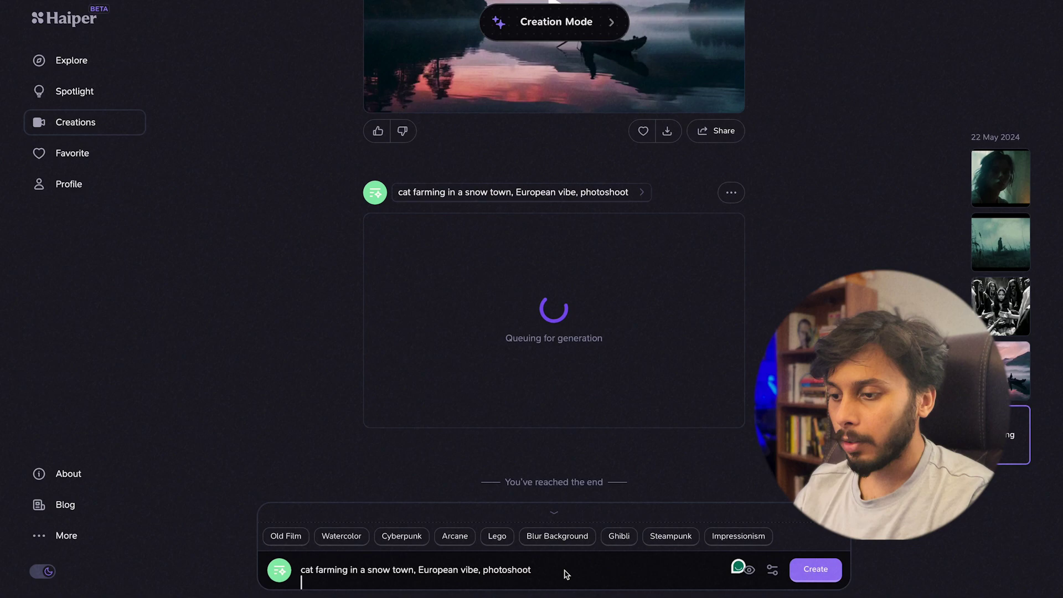
pyautogui.click(793, 571)
# - Apply the Old Film style, add the tribal woman ritual scene, and generate at 4s
pyautogui.click(286, 536)
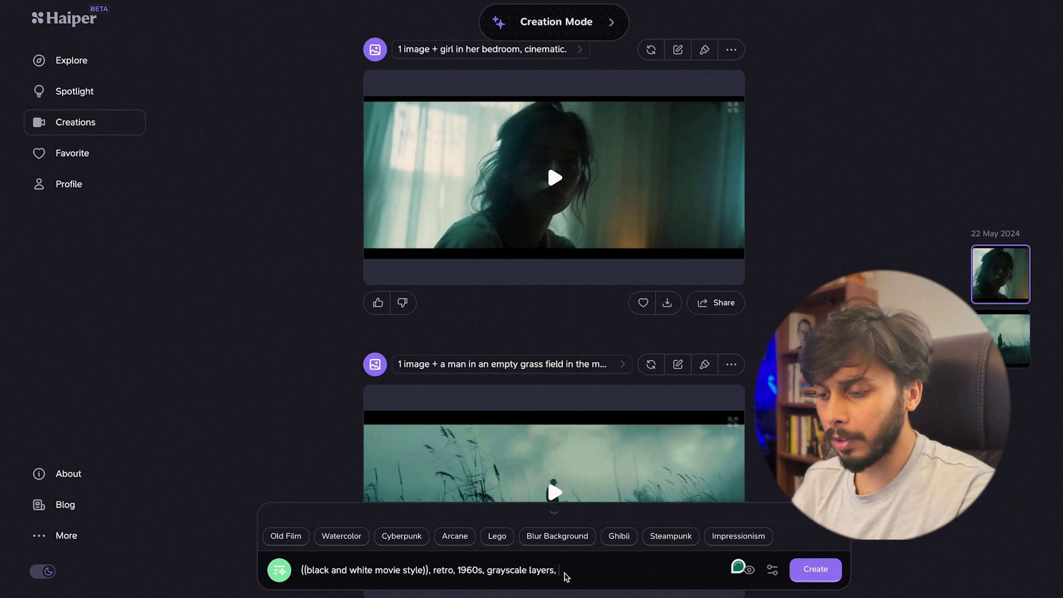
pyautogui.moveTo(564, 575); pyautogui.dragTo(296, 573)
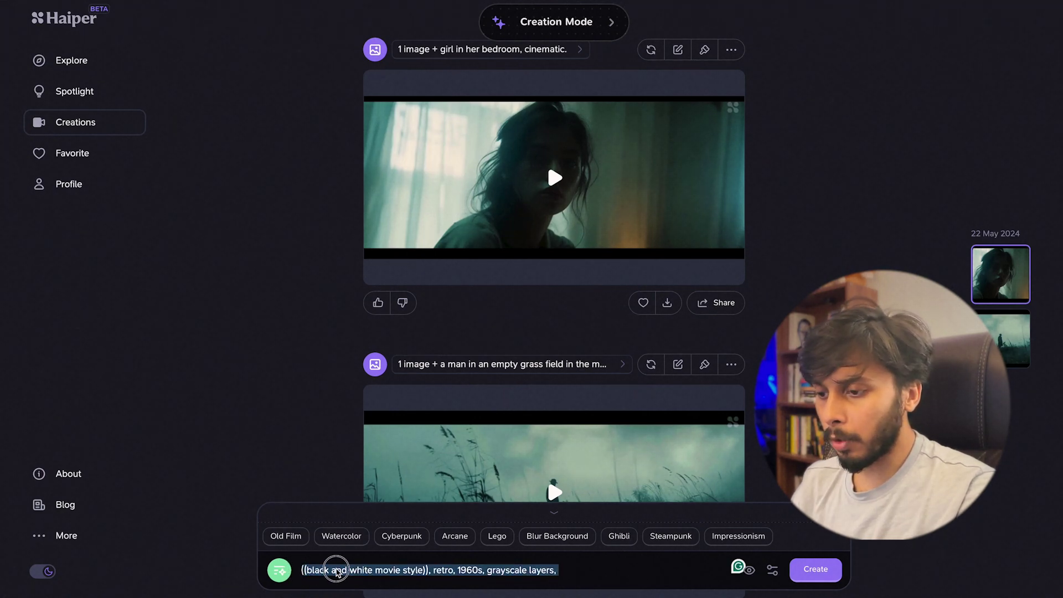
pyautogui.click(622, 576)
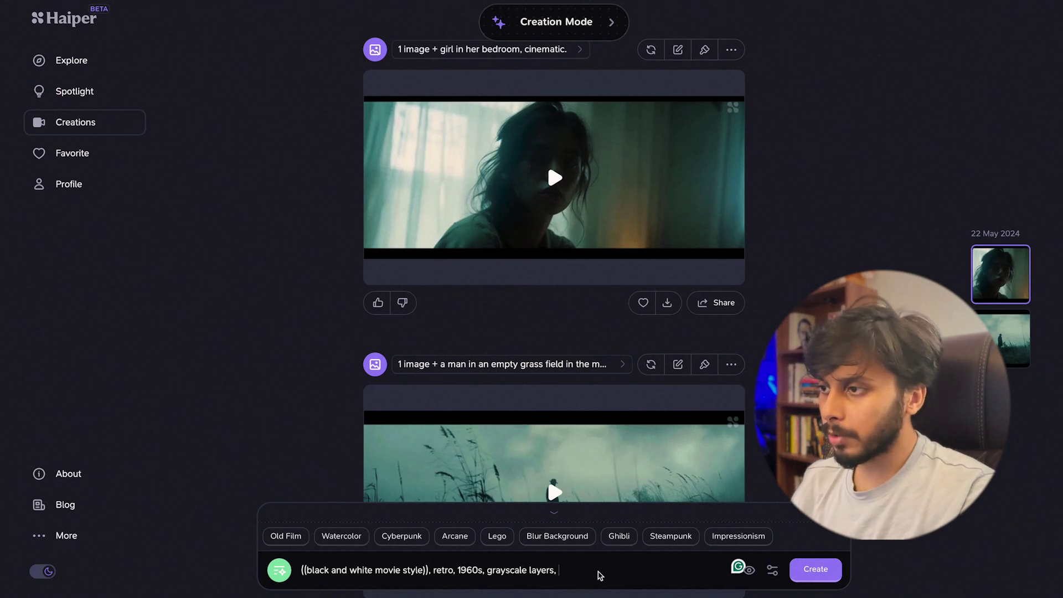
pyautogui.write('a young tribal woman sitting inbetween a council of tribal sorcerers wearing black and white robes, they are performing a ritual')
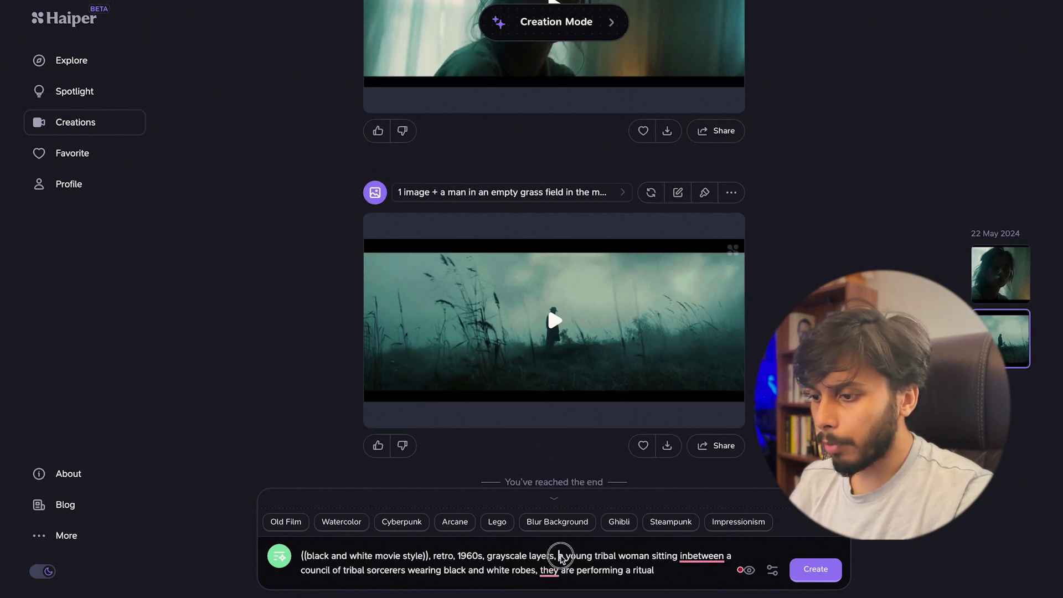
pyautogui.click(771, 573)
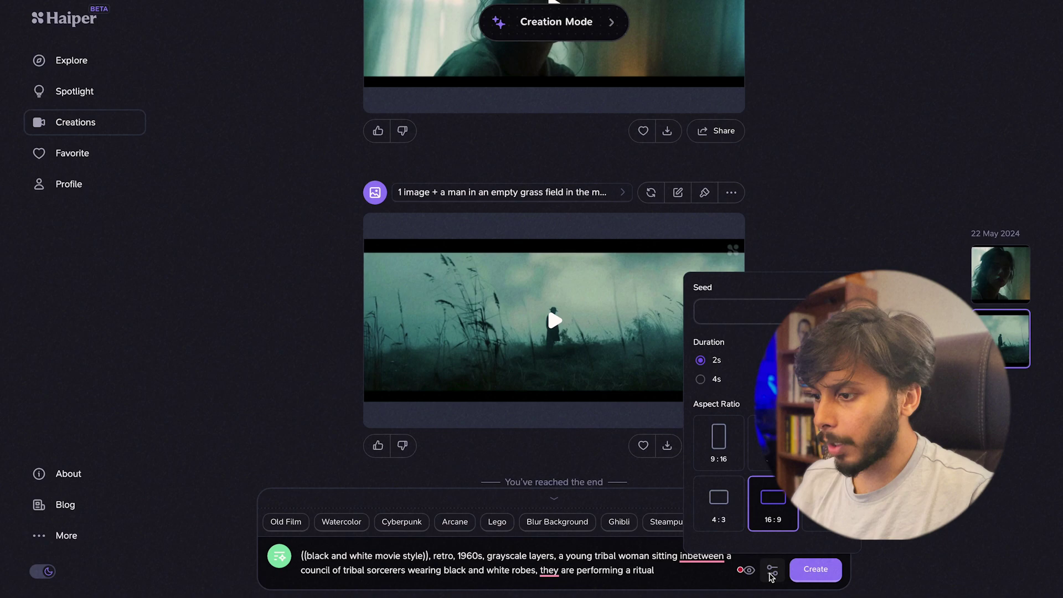
pyautogui.click(701, 380)
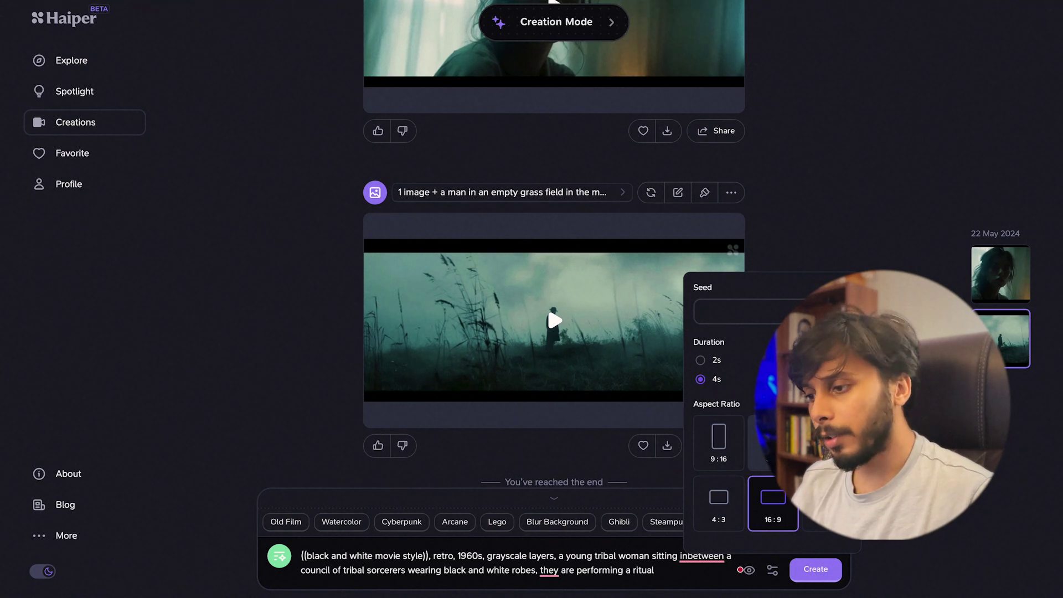
pyautogui.click(813, 571)
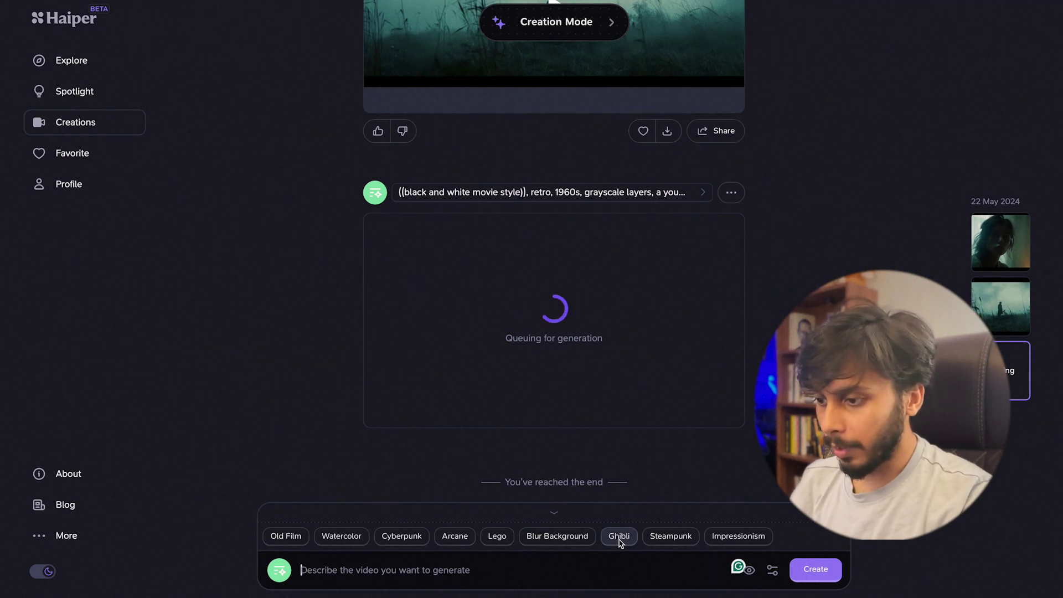
# - Apply the Ghibli style and paste the misty-lake boat scene prompt
pyautogui.click(619, 541)
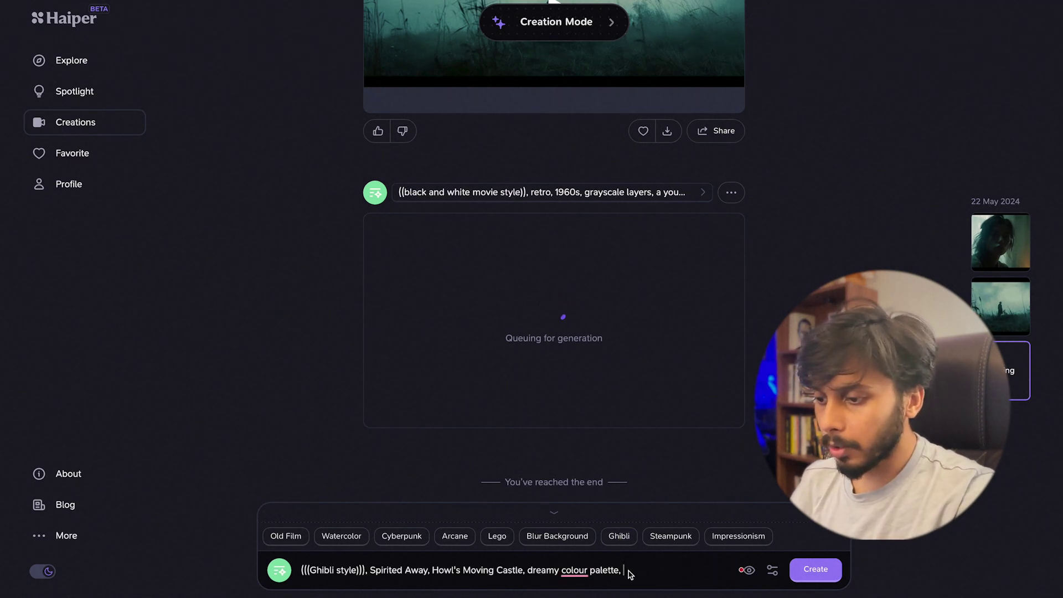
pyautogui.write('a man on a boat on a misty lake in Scotland, eclectic cultural themes, shot by Sony Alpha a7 III camera, mountainous vistas, exotic landscapes, nature-inspired imagery')
pyautogui.click(773, 571)
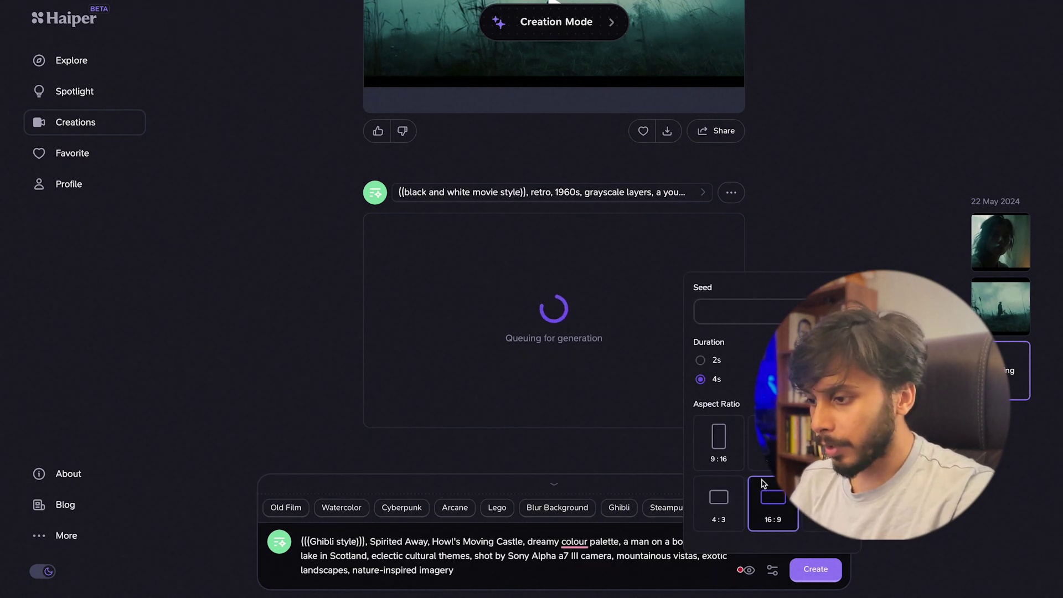
# - Generate the Ghibli-style misty-lake boat video
pyautogui.click(776, 570)
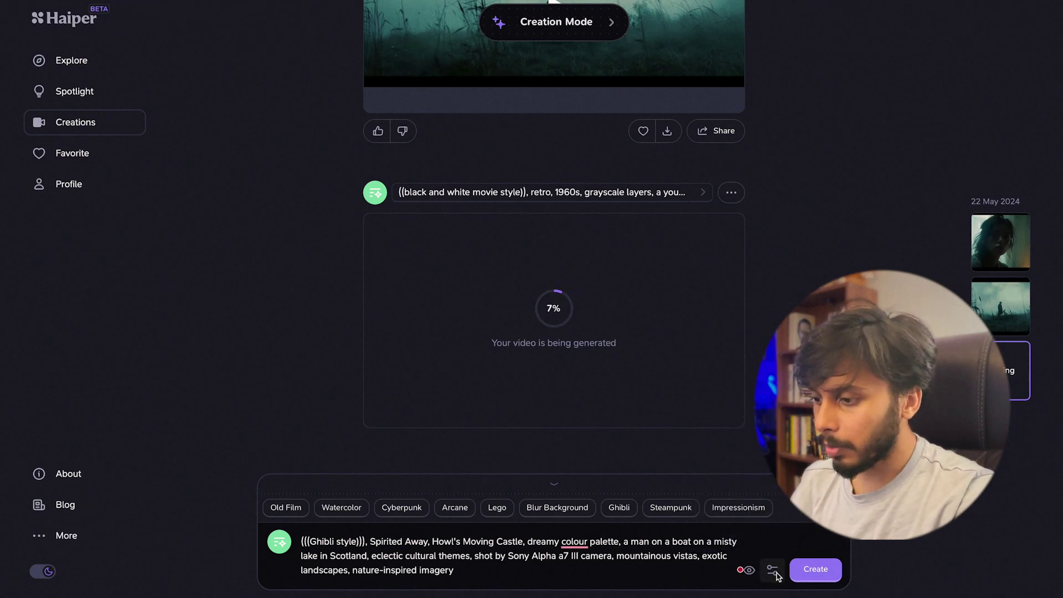
pyautogui.click(815, 570)
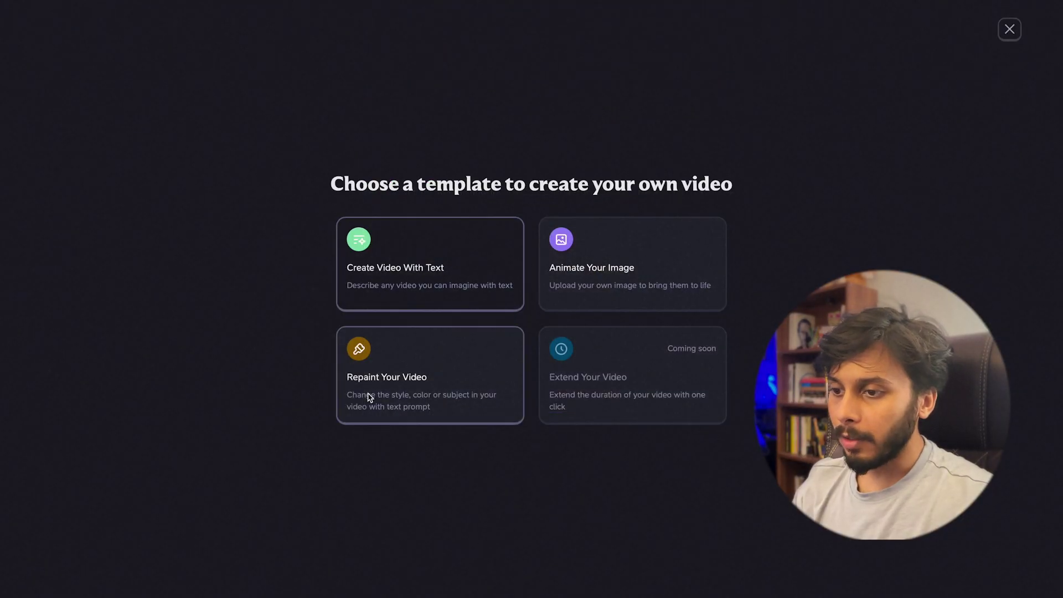
# - Choose Repaint Your Video and upload the man-with-camera mp4 clip
pyautogui.click(414, 374)
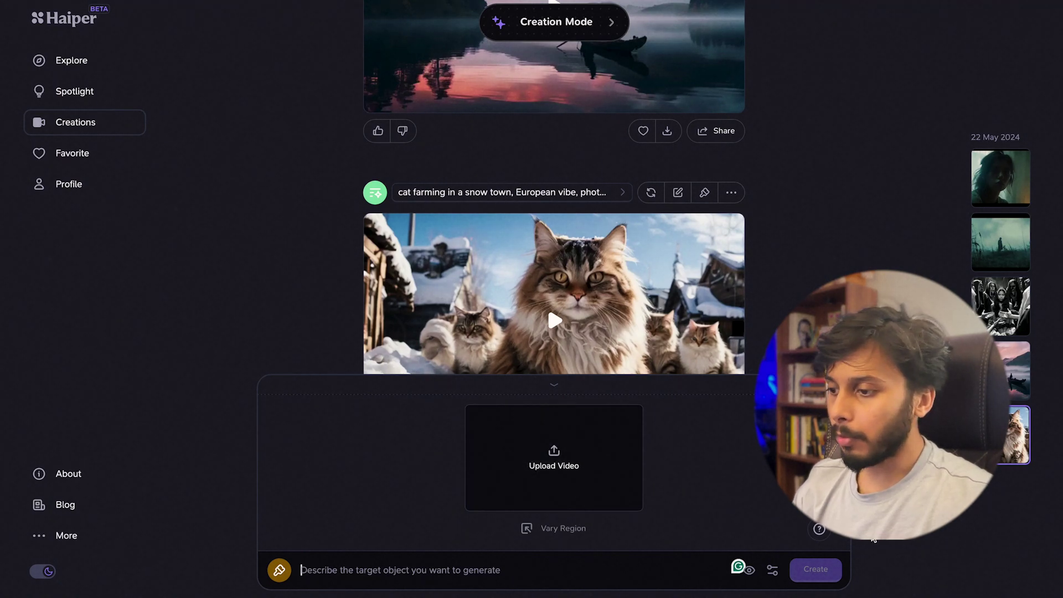
pyautogui.click(556, 457)
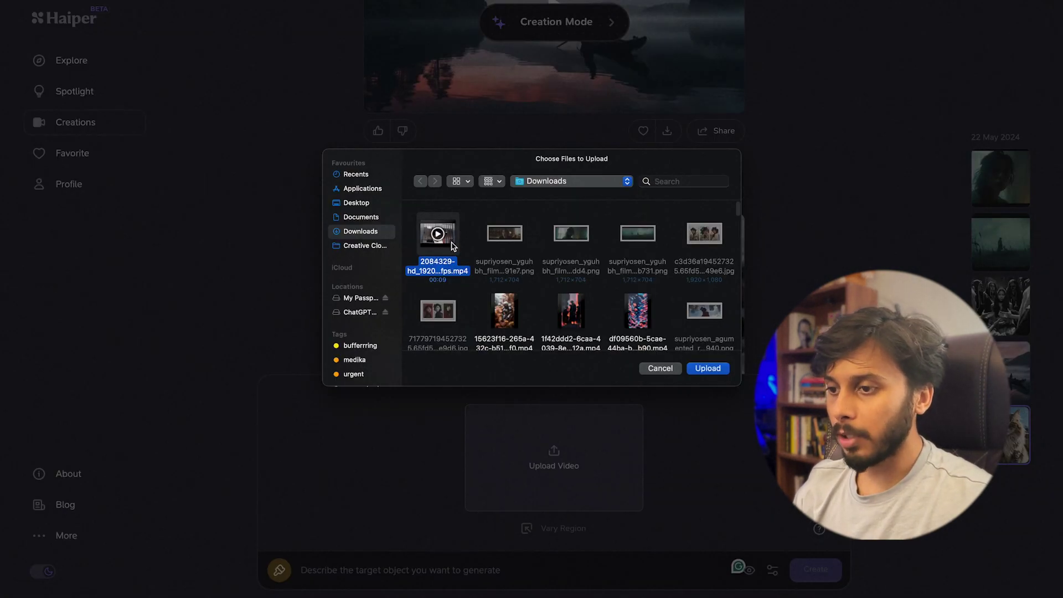
pyautogui.press('space')
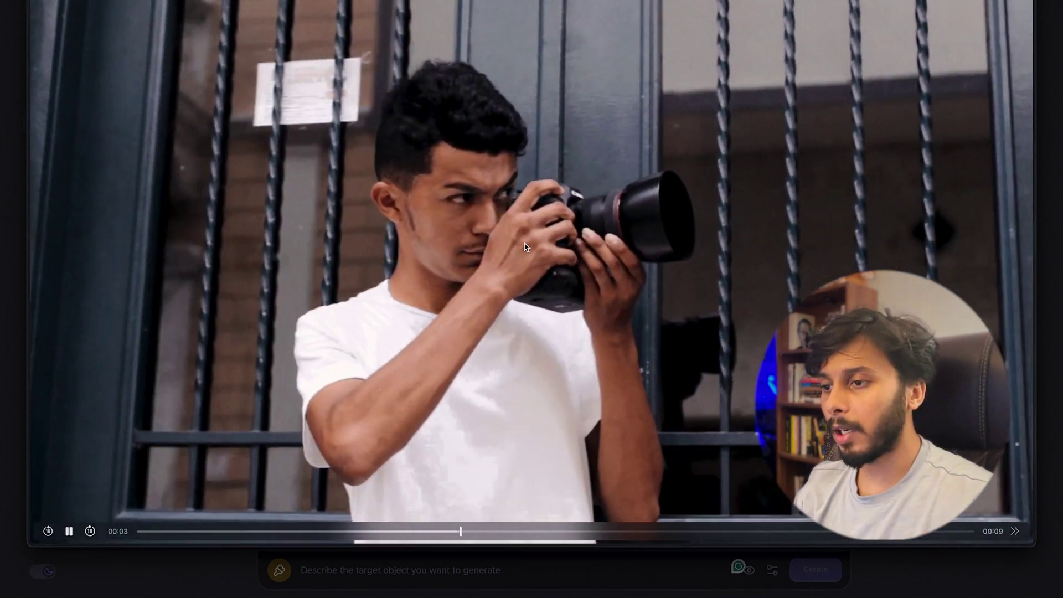
pyautogui.press('space')
pyautogui.press('Return')
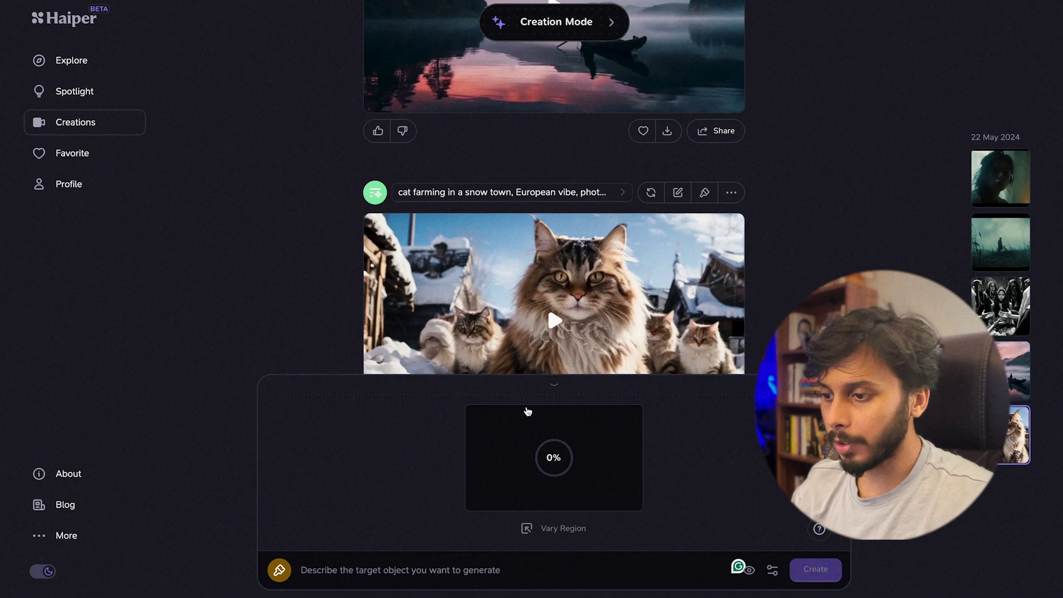
# - Enter the prompt 'a robot taking photographs outdoor' and generate the repaint
pyautogui.click(369, 576)
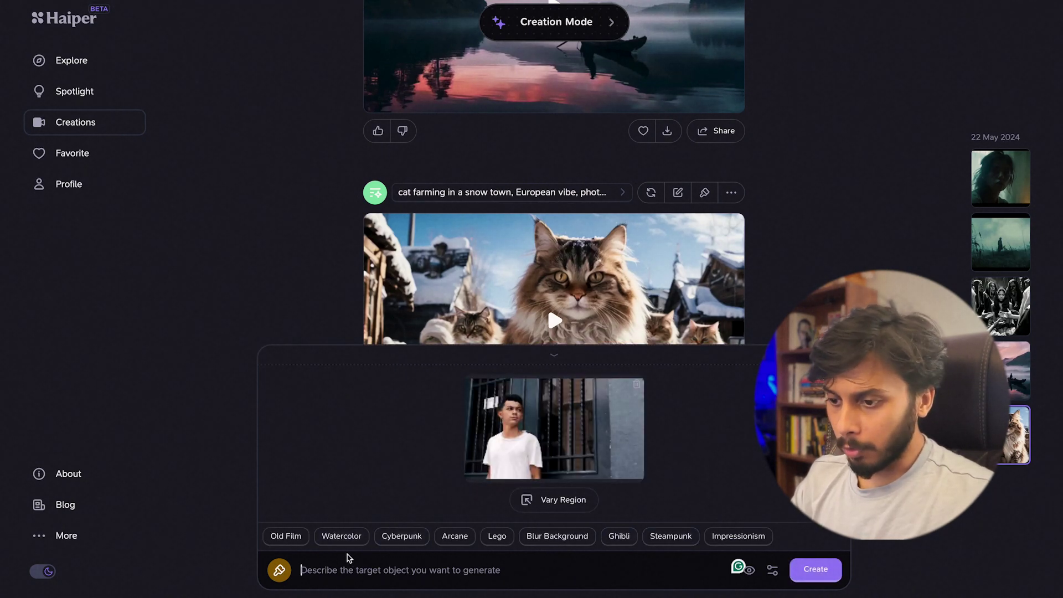
pyautogui.write('a robot taking photographs outdoor')
pyautogui.press('End')
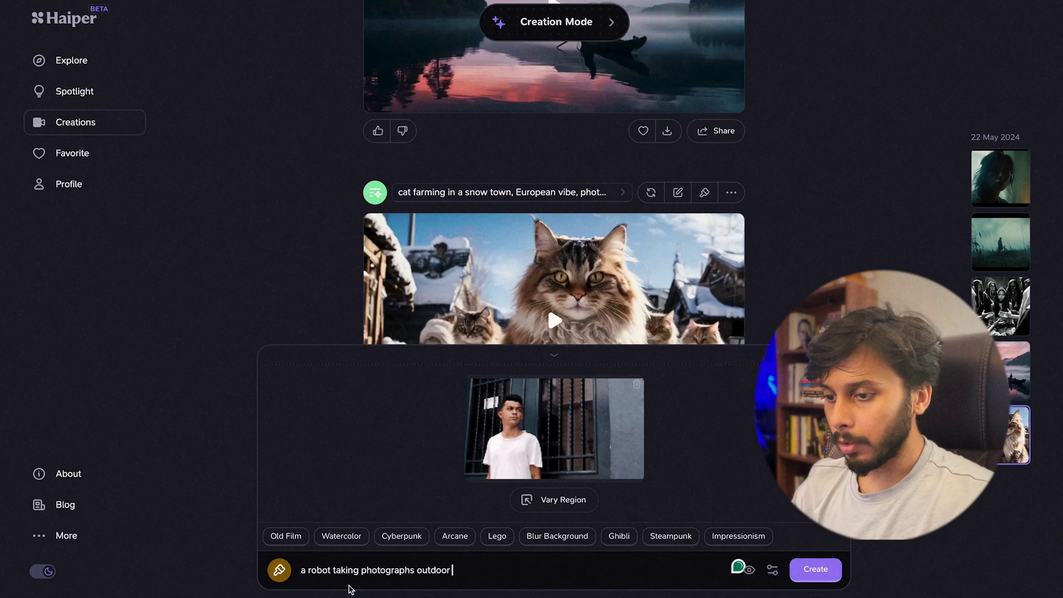
pyautogui.click(828, 575)
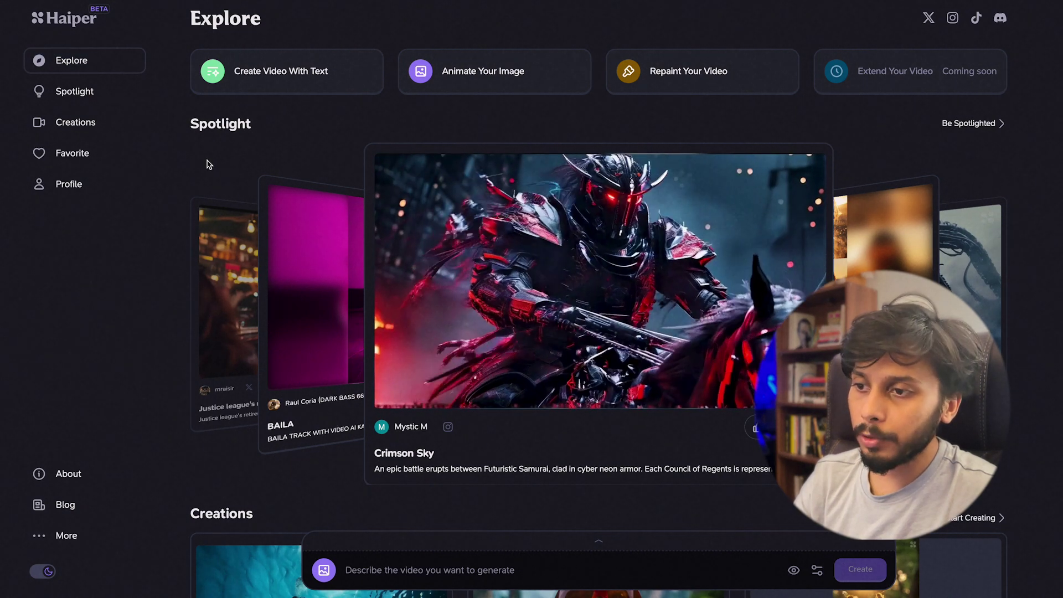
# - Open the Spotlight page from the left sidebar
pyautogui.click(81, 94)
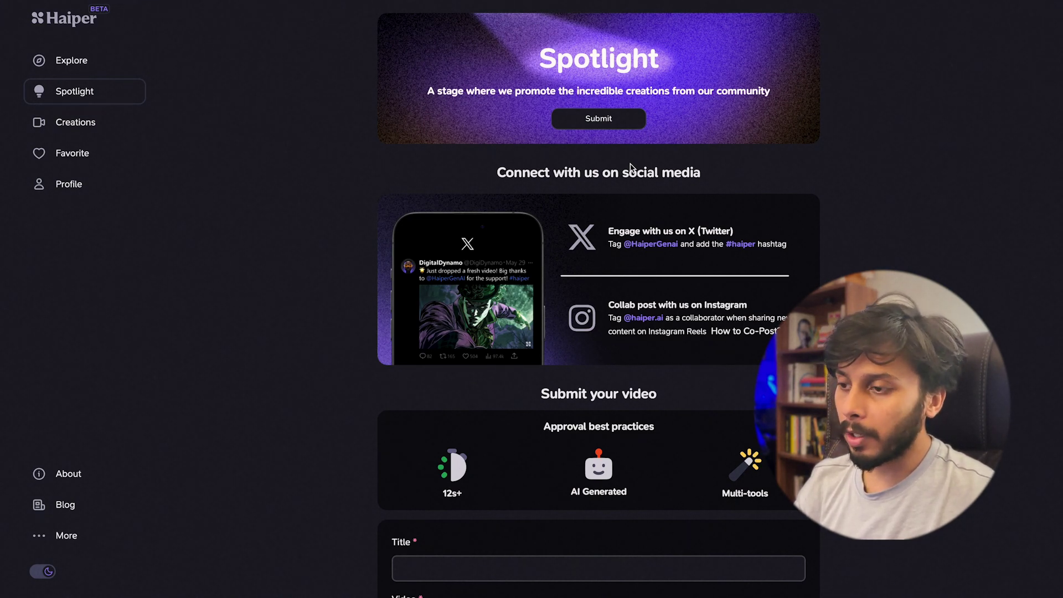
# - Scroll through the Be Spotlighted form's title, video, cover image and Description fields
pyautogui.scroll(-5, 632, 166)
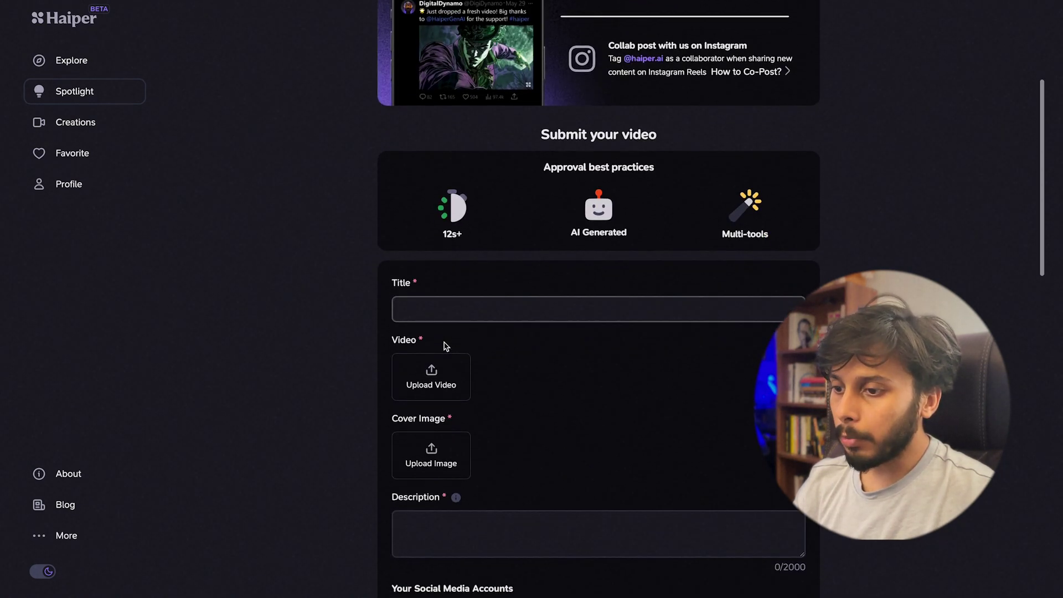
pyautogui.scroll(-1, 489, 313)
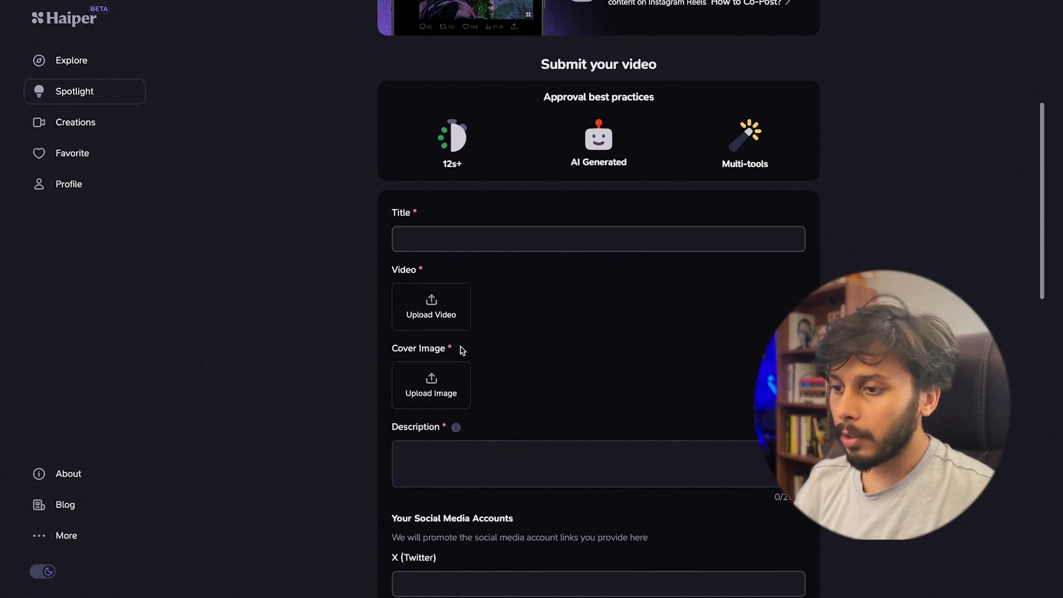
pyautogui.scroll(-1, 431, 390)
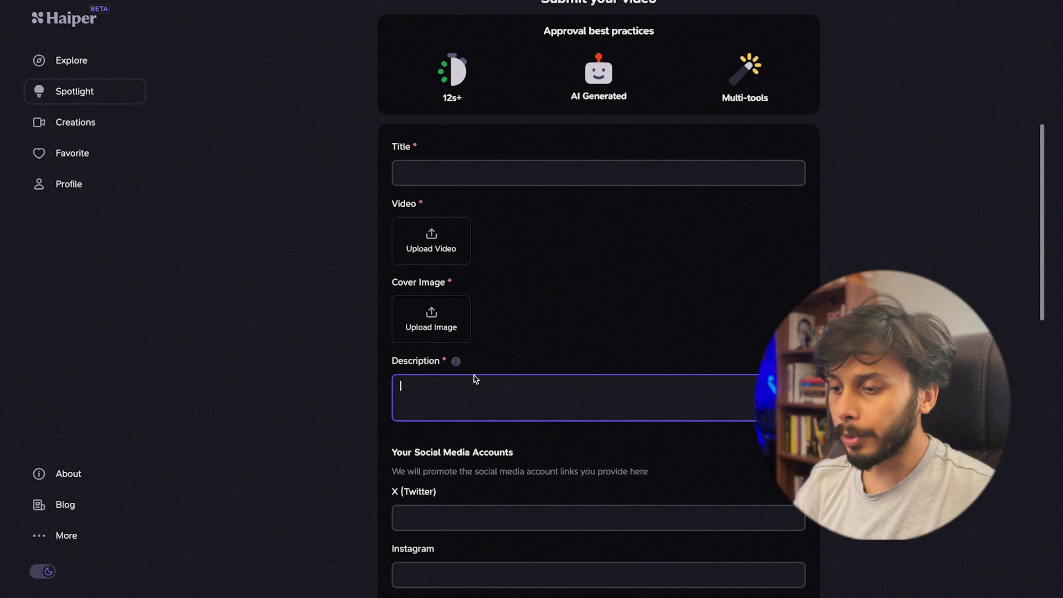
pyautogui.click(455, 400)
pyautogui.scroll(-1, 443, 399)
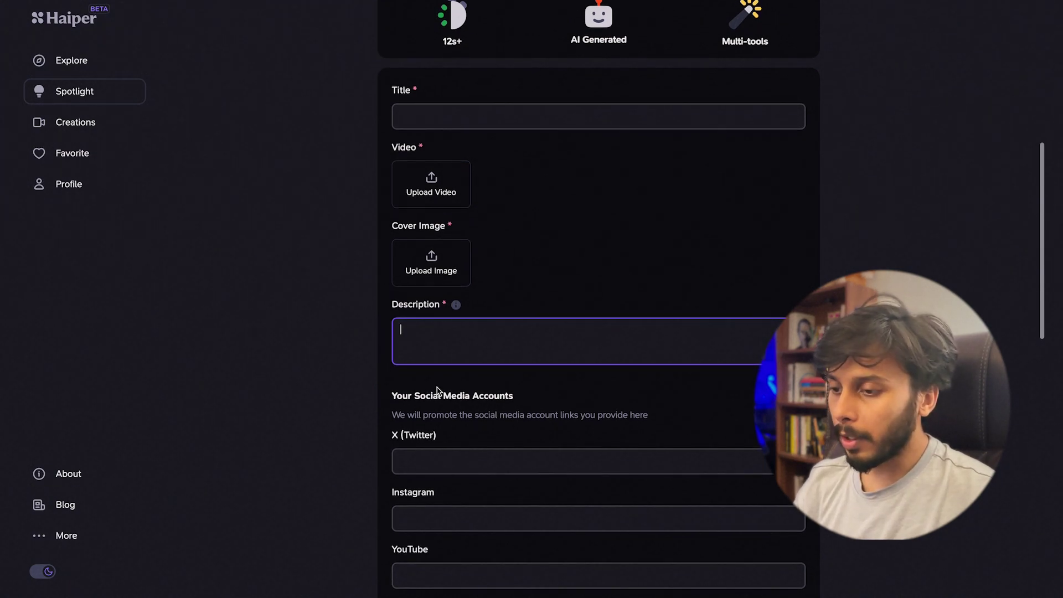
pyautogui.scroll(-2, 437, 390)
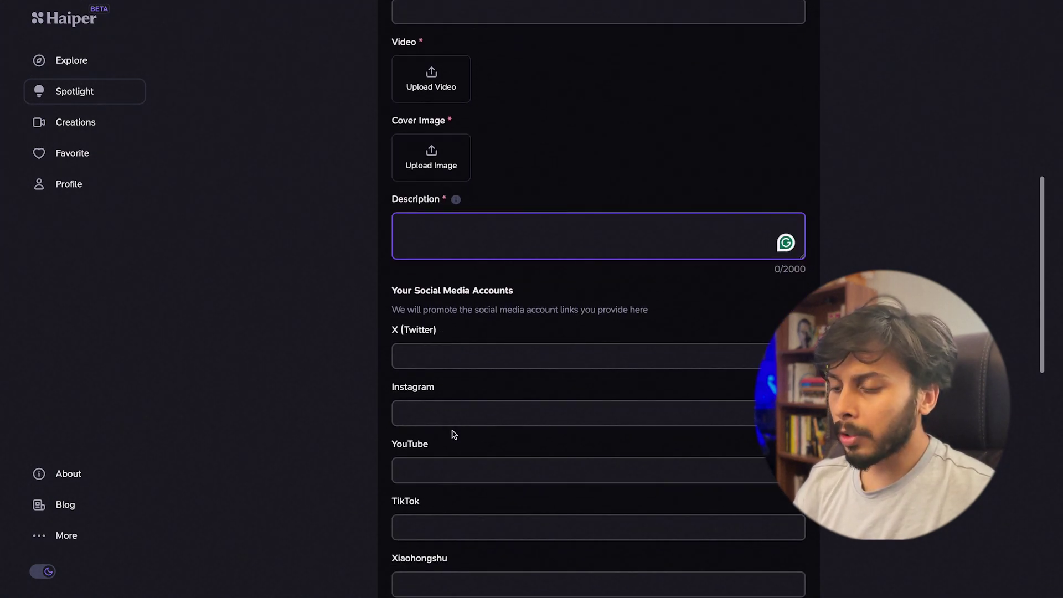
pyautogui.scroll(-2, 455, 510)
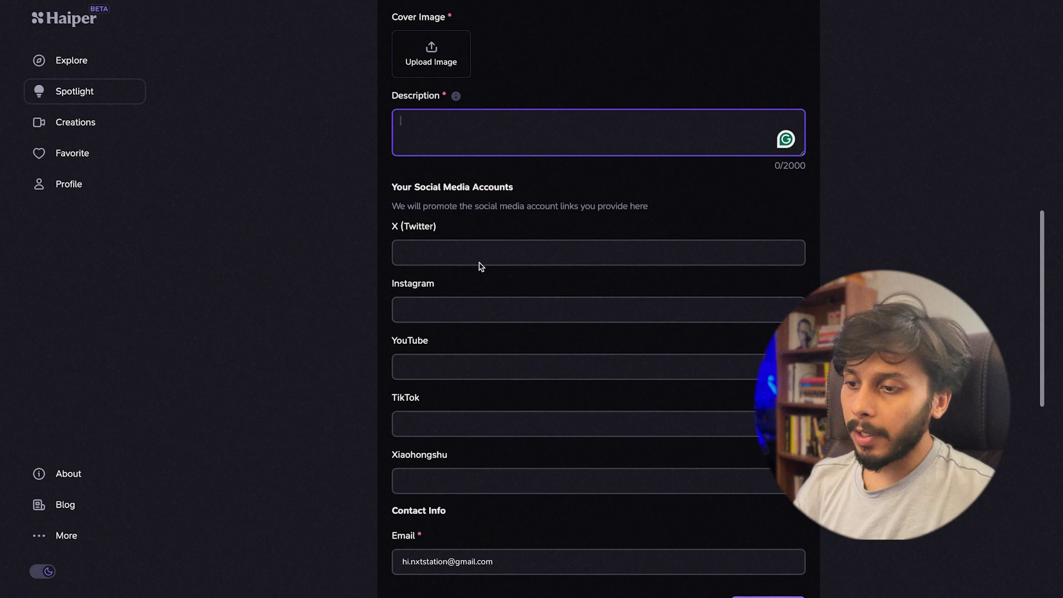
pyautogui.scroll(-3, 473, 480)
# - Read through the seven-question Spotlight FAQ, then return to the Explore page
pyautogui.scroll(5, 438, 285)
pyautogui.scroll(-1, 438, 286)
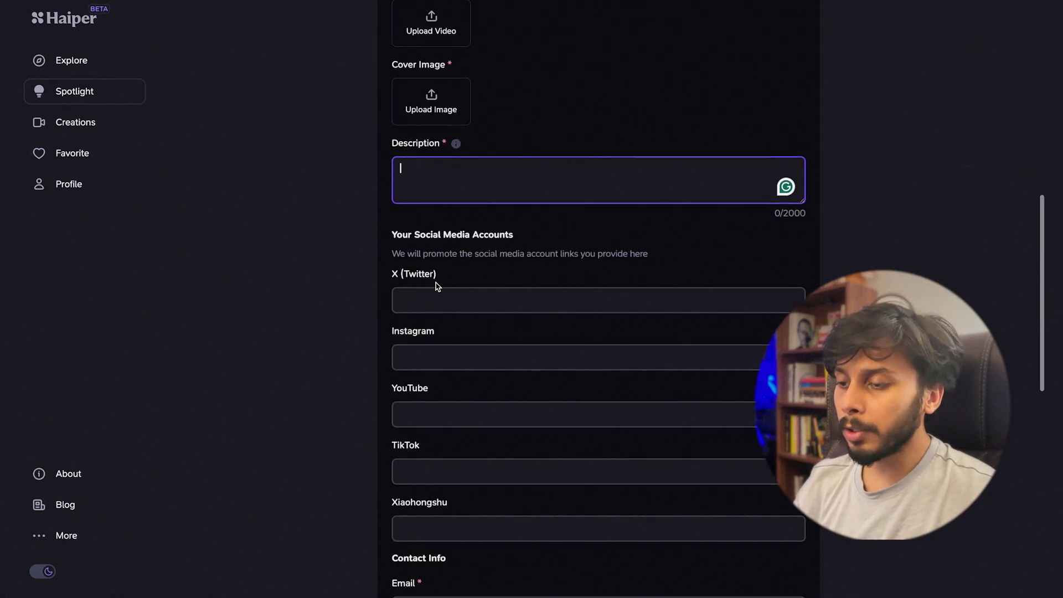
pyautogui.scroll(2, 435, 285)
pyautogui.scroll(-10, 435, 285)
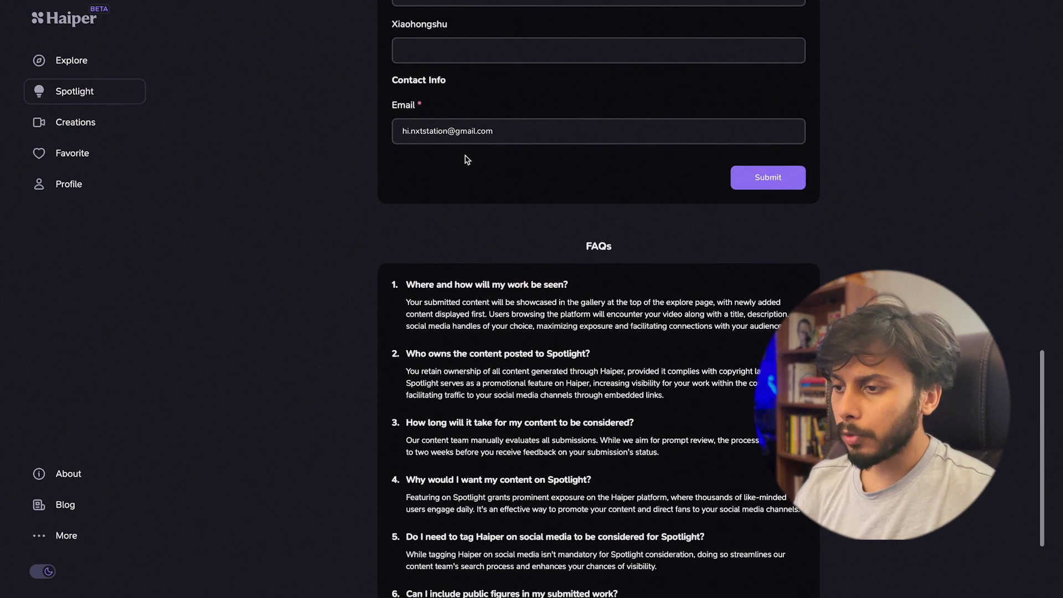
pyautogui.scroll(-1, 467, 159)
pyautogui.scroll(-1, 457, 395)
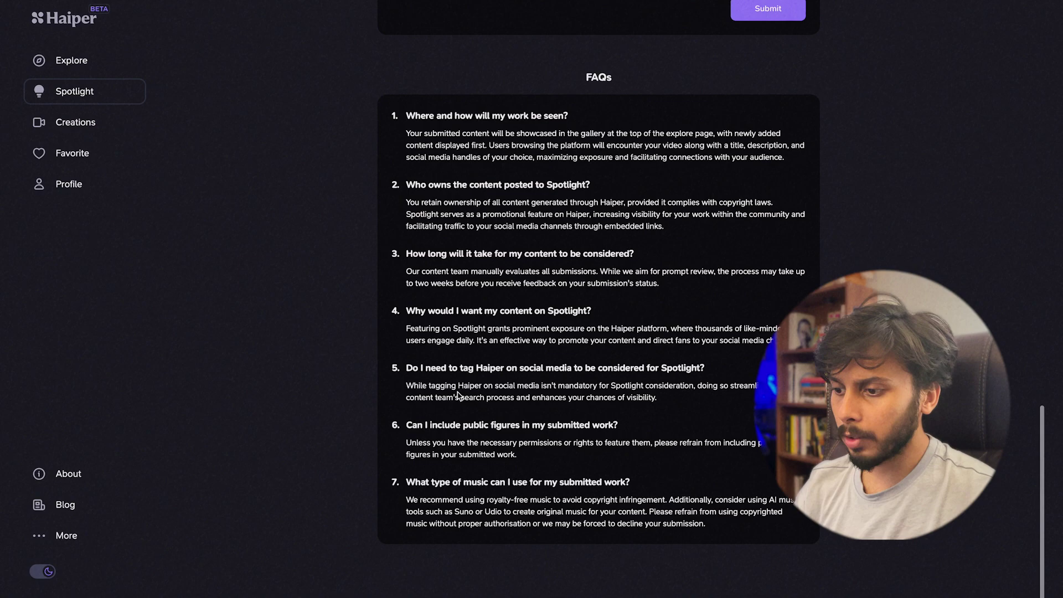
pyautogui.scroll(8, 535, 108)
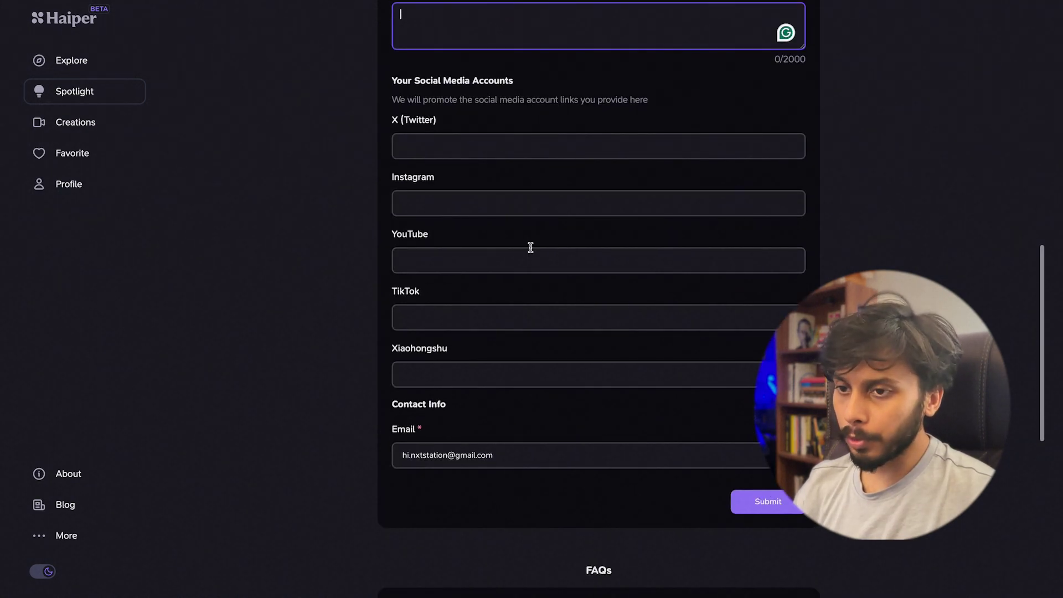
pyautogui.click(66, 60)
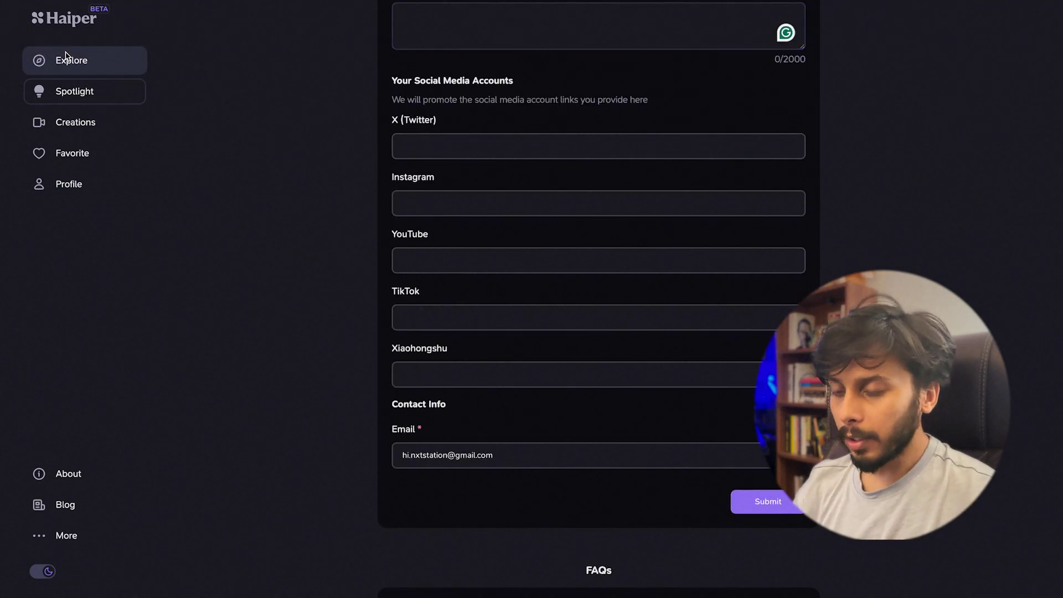
# - Play the featured Spotlight video, then open Creations showing the 'girl in her bedroom, cinematic.' clip
pyautogui.click(596, 302)
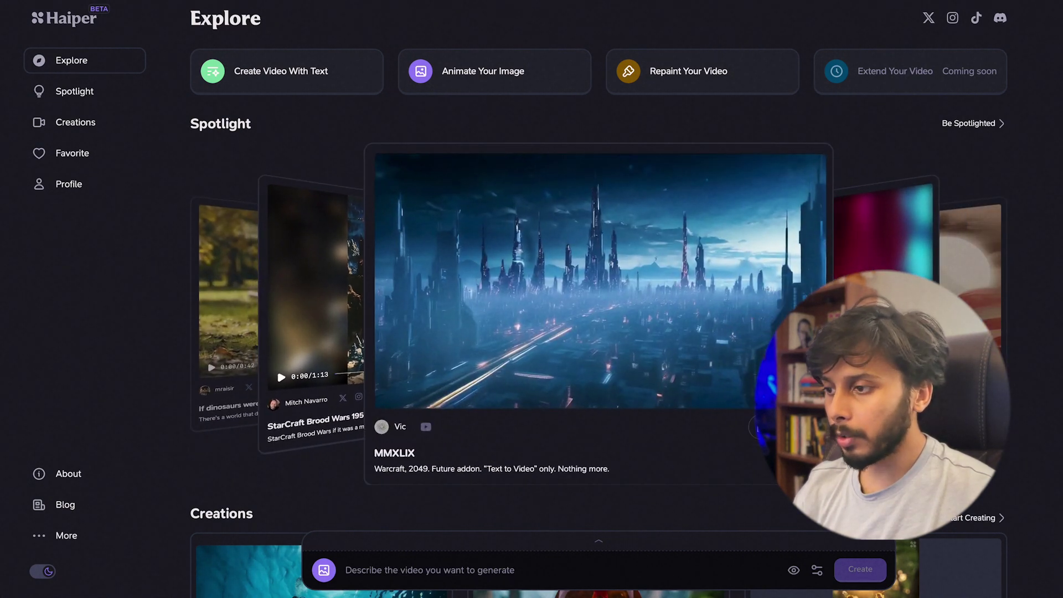
pyautogui.click(86, 131)
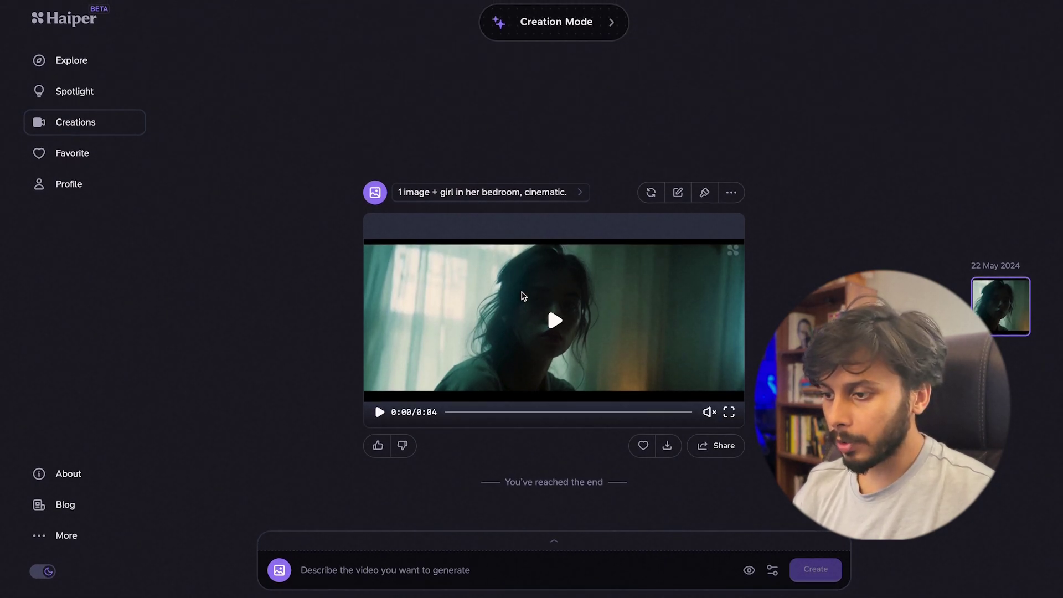
# - Set creation mode to Create Video With Text and check the bedroom video's info and options
pyautogui.click(561, 30)
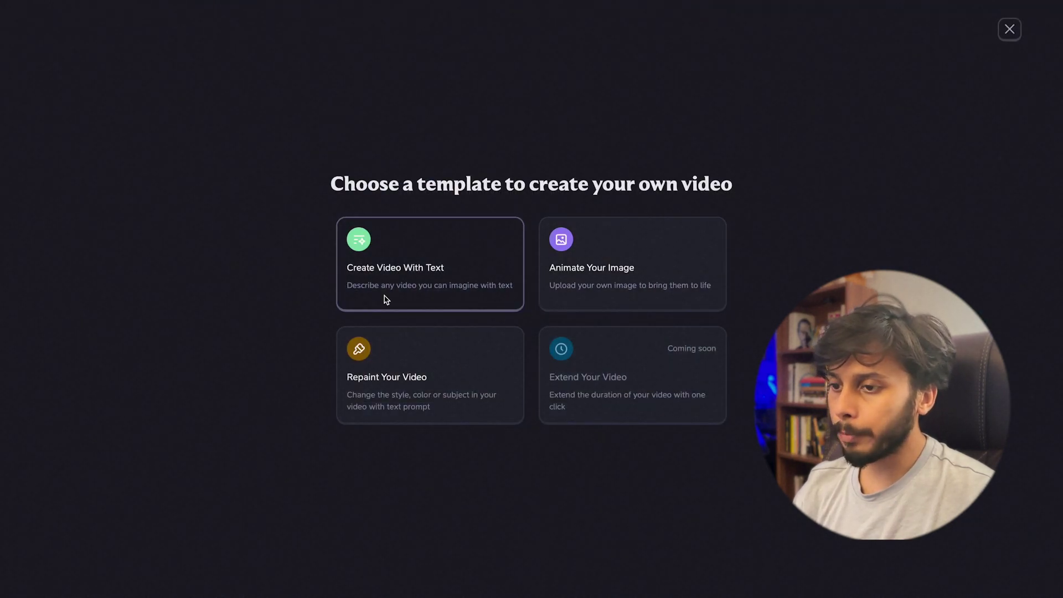
pyautogui.click(413, 298)
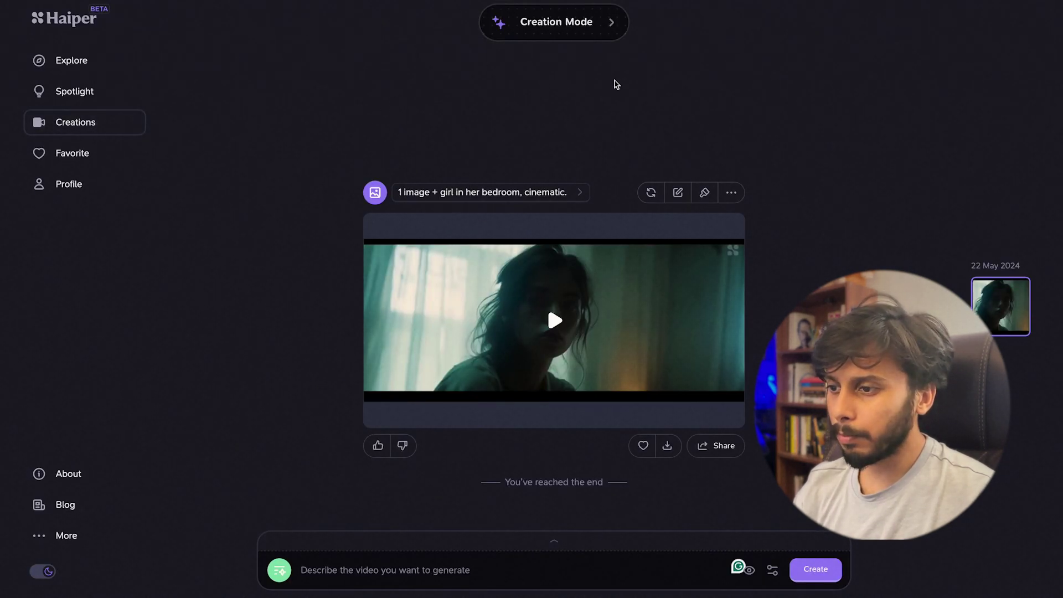
pyautogui.click(580, 193)
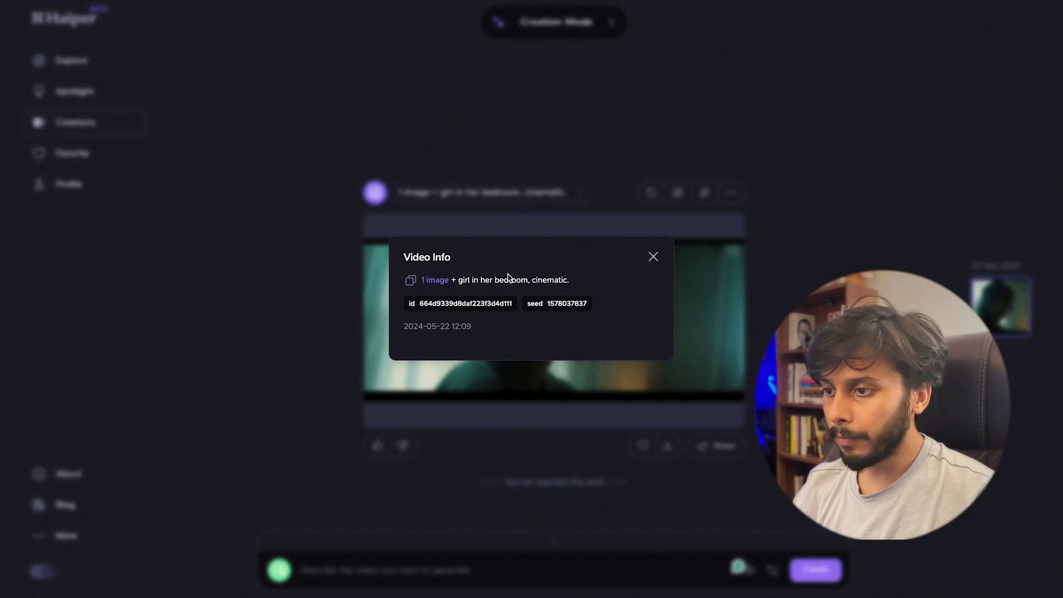
pyautogui.click(654, 256)
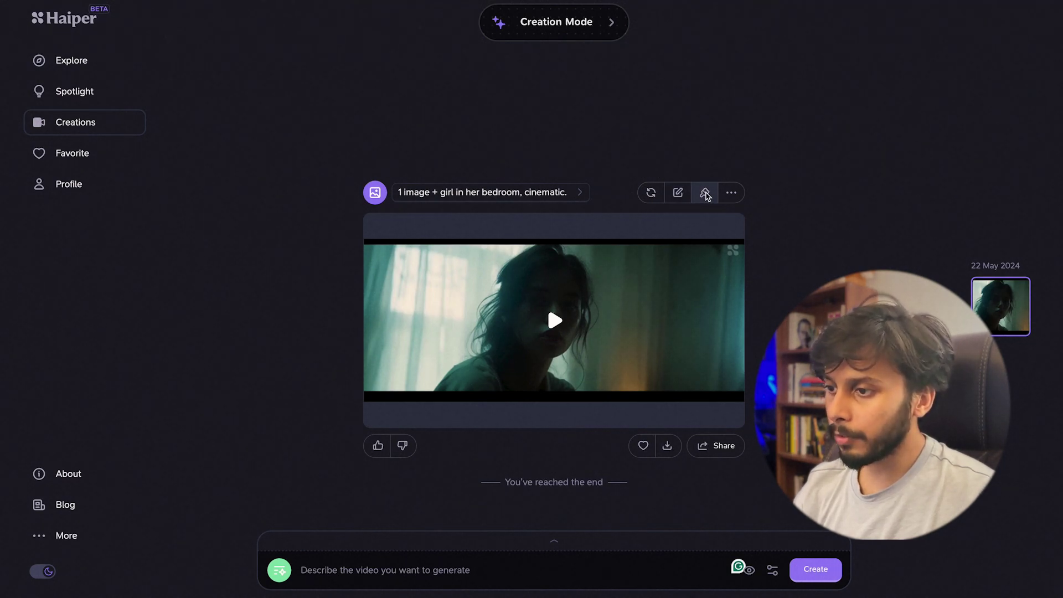
pyautogui.click(731, 193)
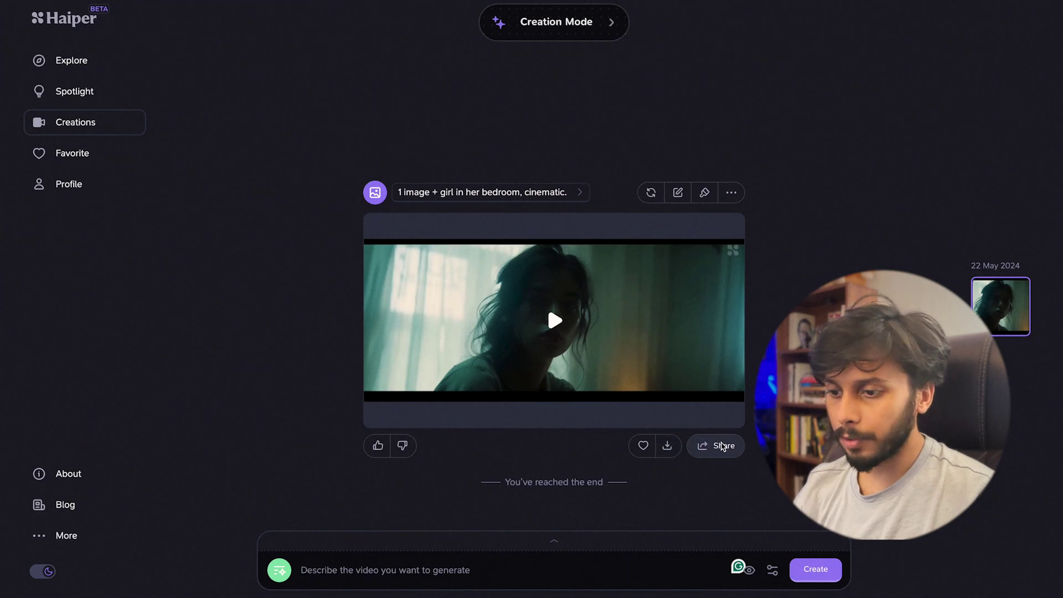
# - Visit the Favorite, Profile and About pages
pyautogui.click(72, 153)
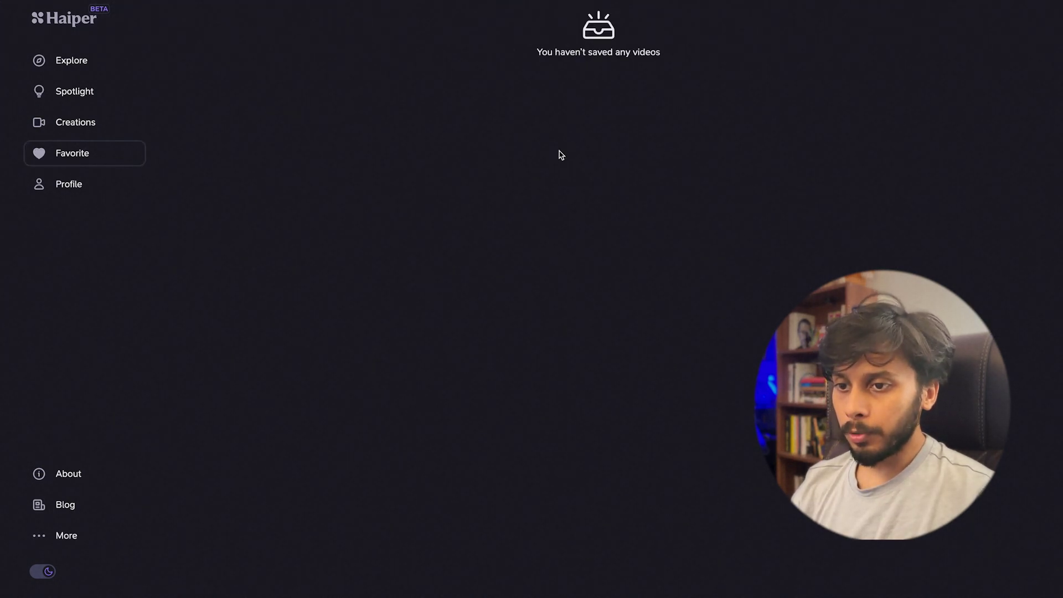
pyautogui.click(39, 191)
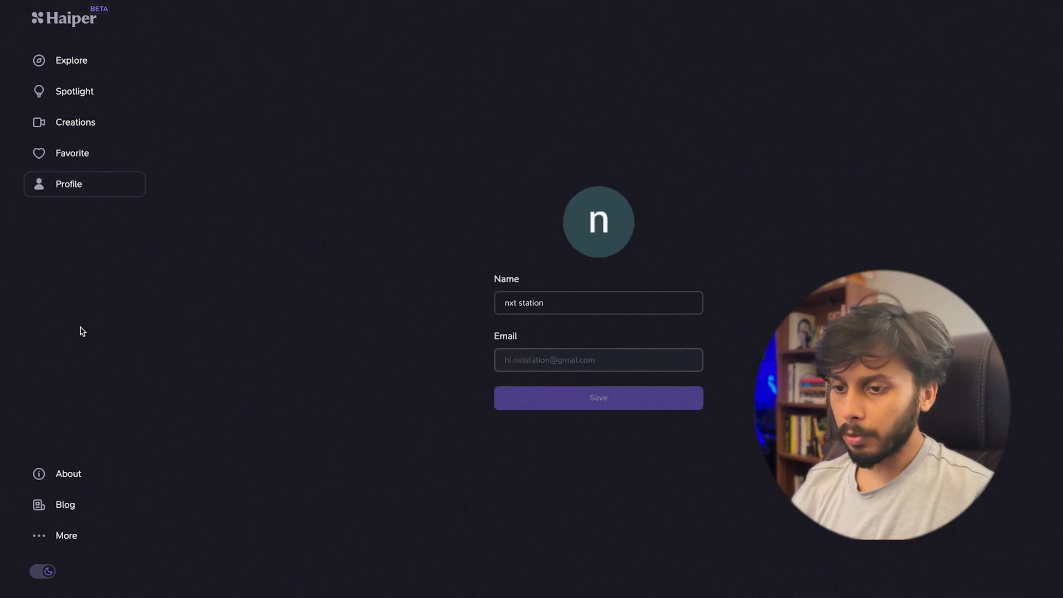
pyautogui.click(64, 486)
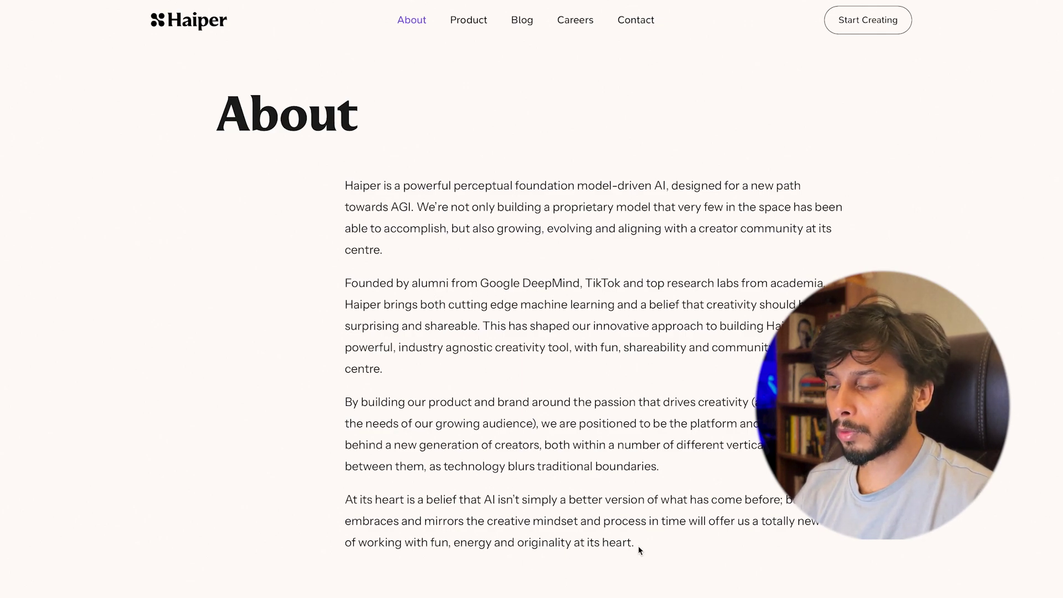
# - Read the Logo to Video Animation tutorial on the Haiper blog
pyautogui.click(522, 20)
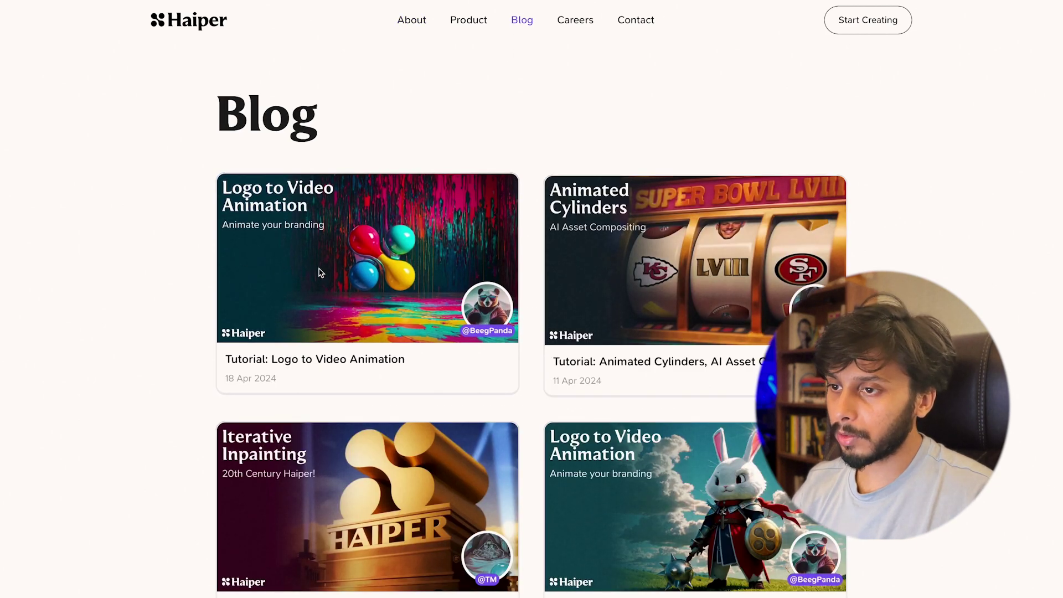
pyautogui.click(352, 248)
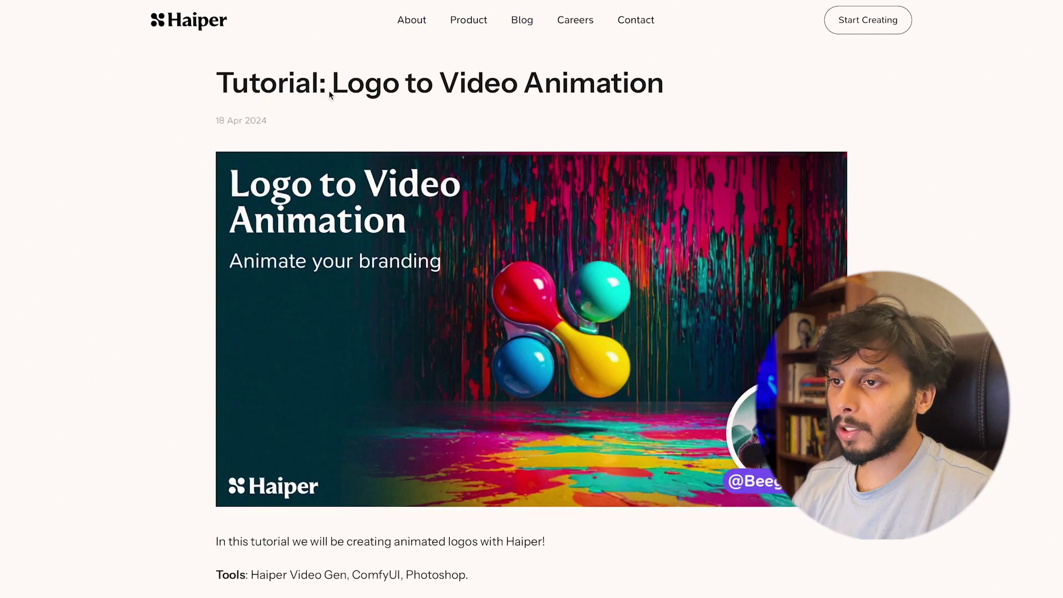
pyautogui.moveTo(334, 90); pyautogui.dragTo(408, 83)
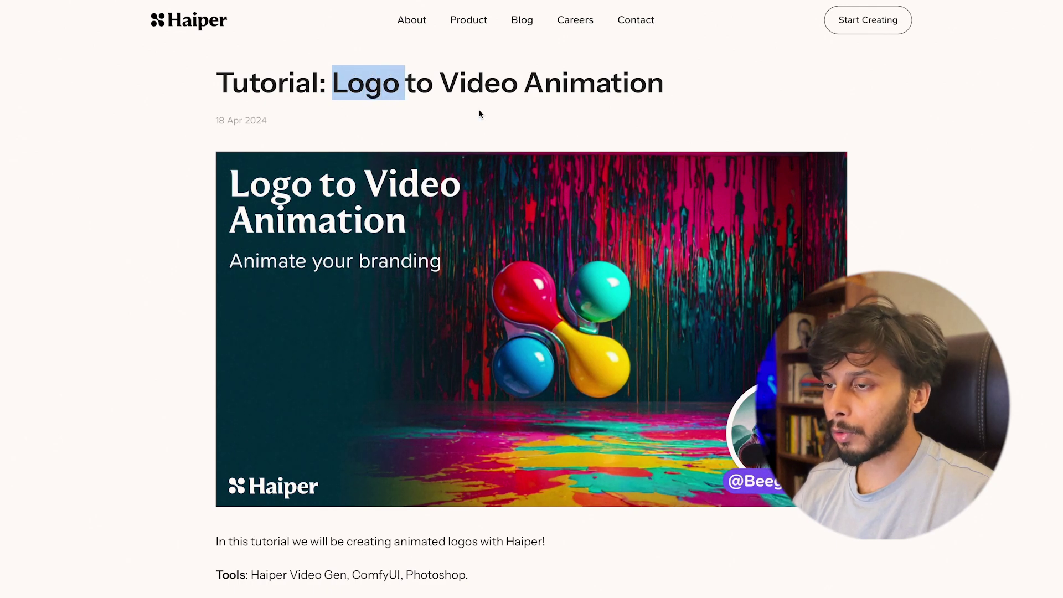
pyautogui.scroll(-1, 481, 114)
pyautogui.scroll(-15, 481, 114)
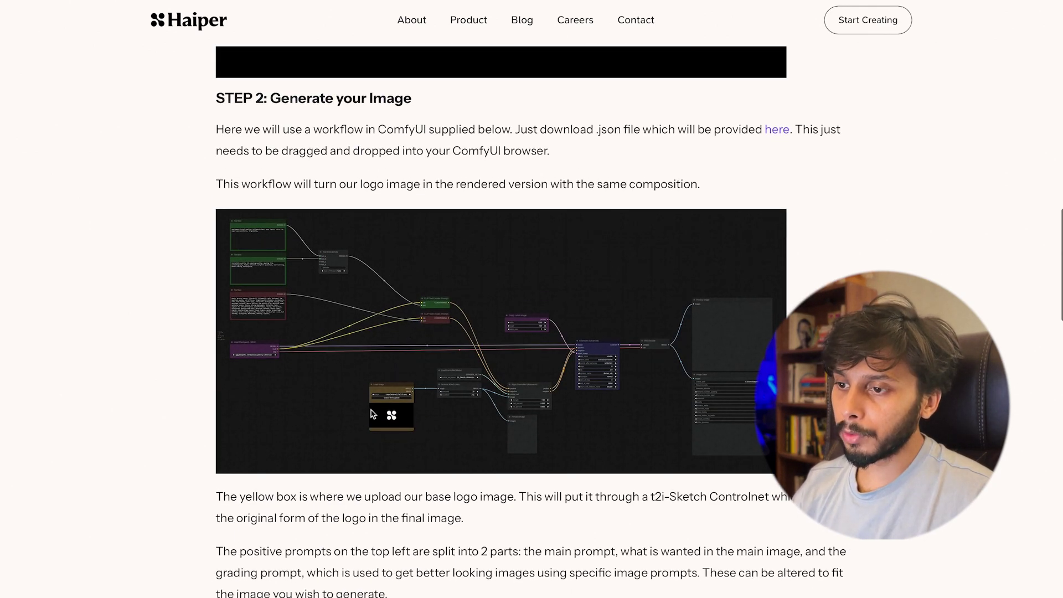
pyautogui.scroll(-3, 457, 441)
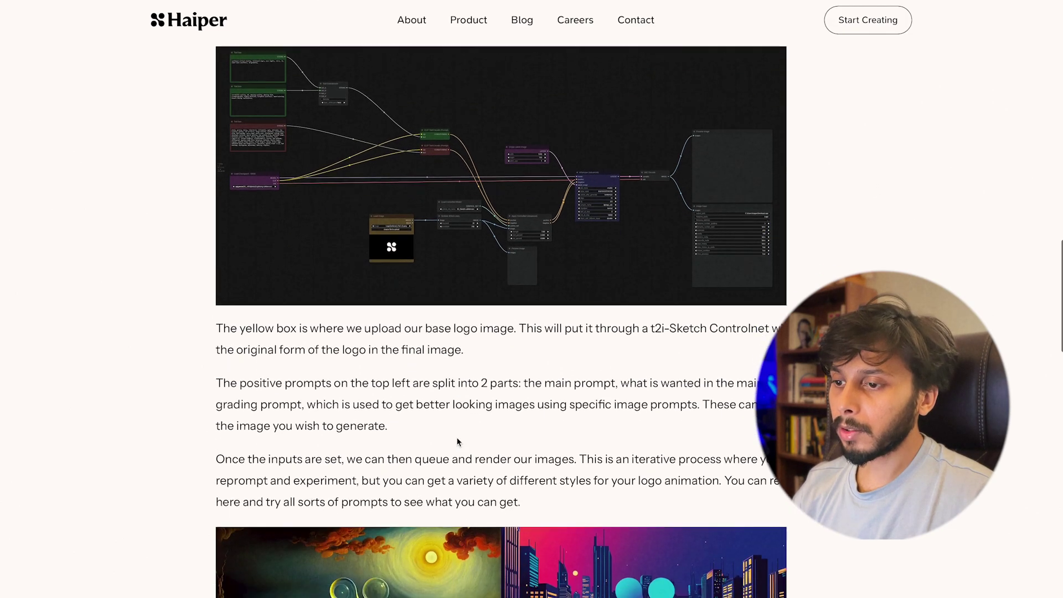
pyautogui.scroll(-4, 457, 441)
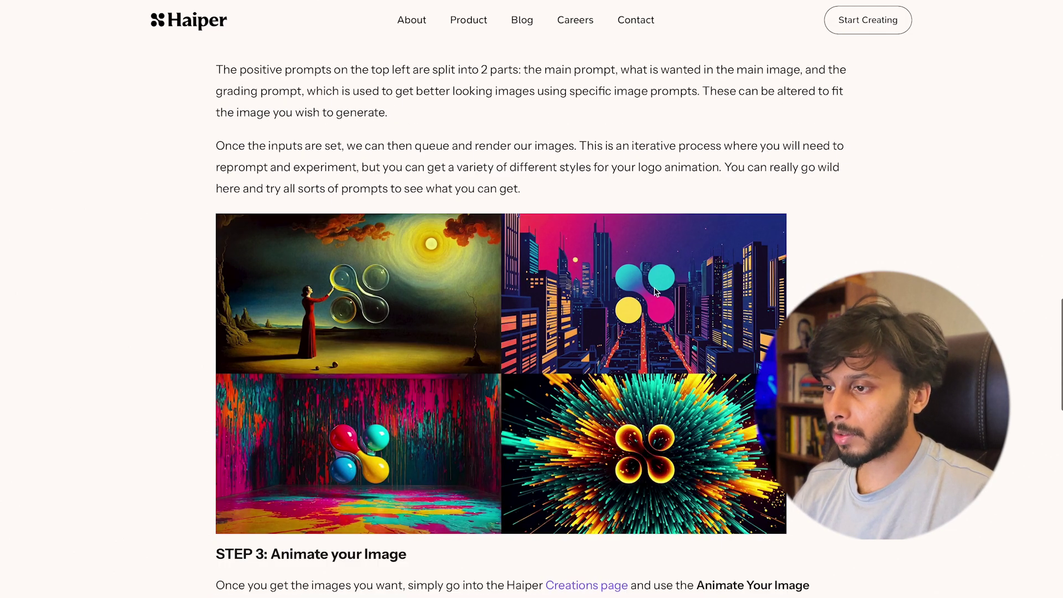
pyautogui.scroll(-1, 462, 406)
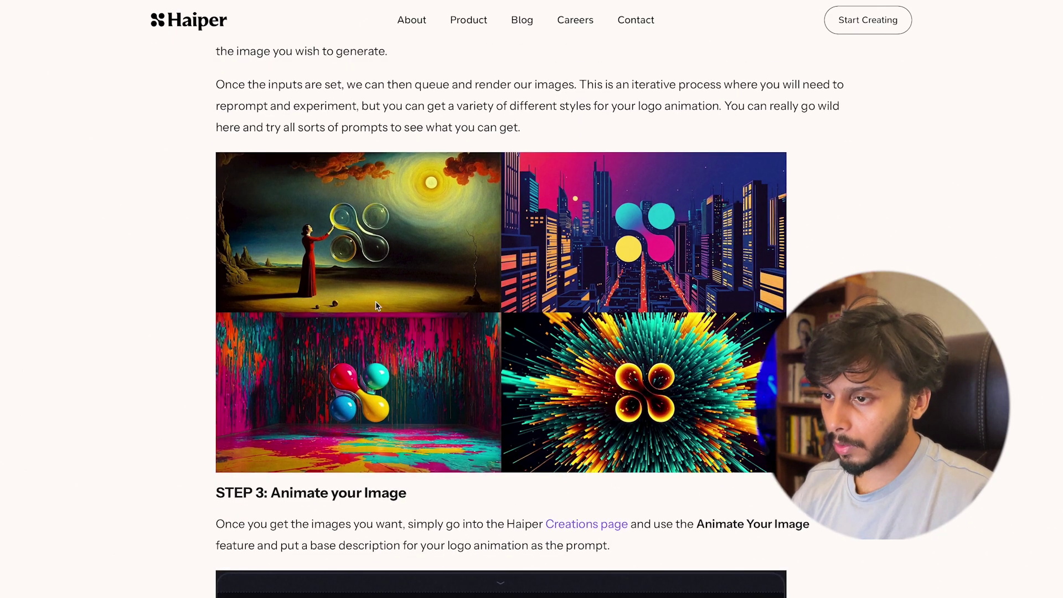
pyautogui.scroll(-3, 426, 307)
pyautogui.scroll(-1, 426, 307)
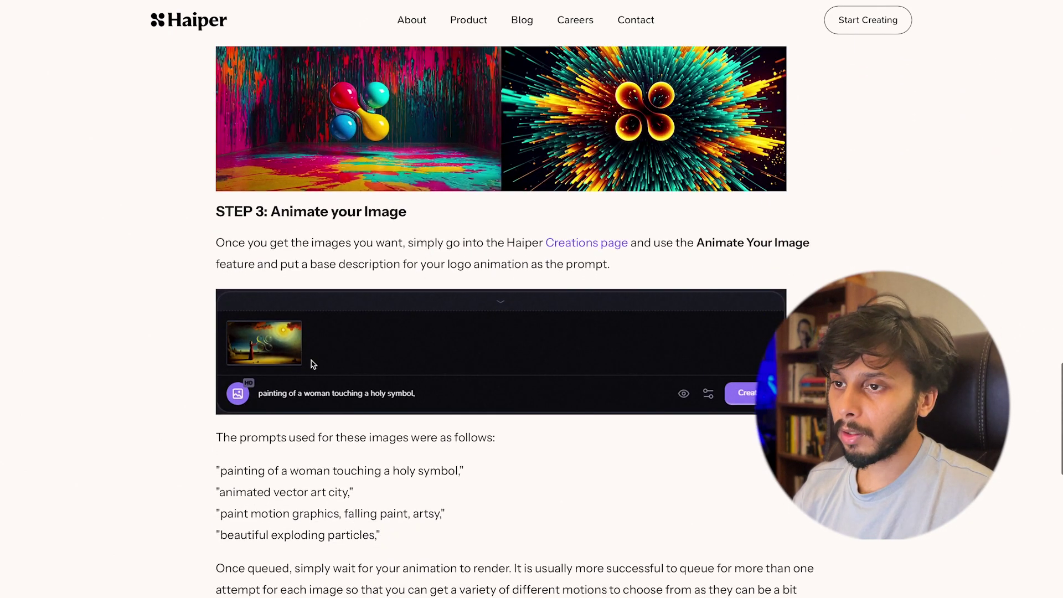
pyautogui.scroll(-5, 330, 468)
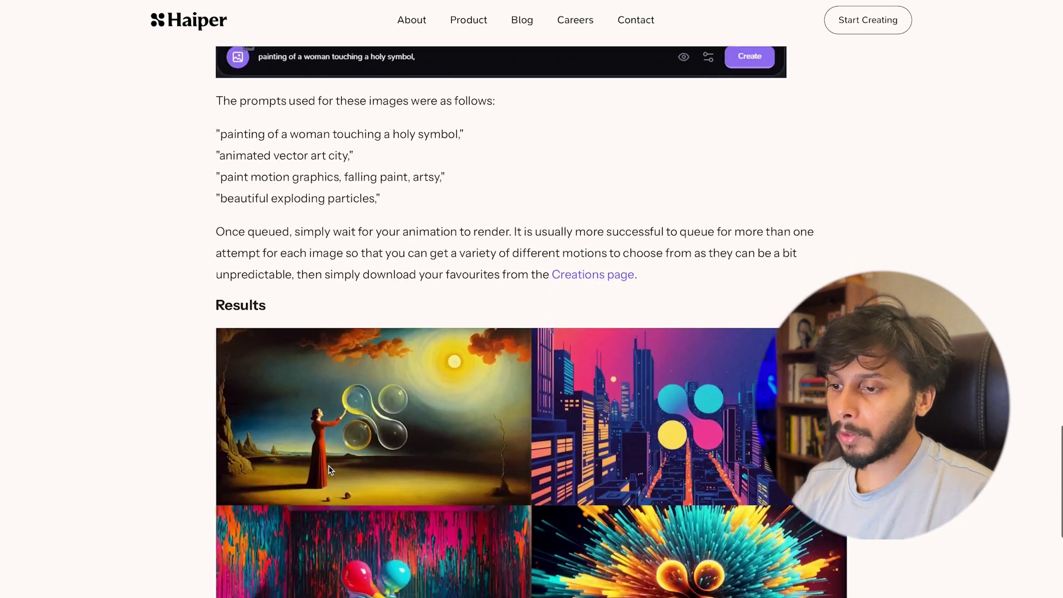
pyautogui.scroll(-3, 330, 471)
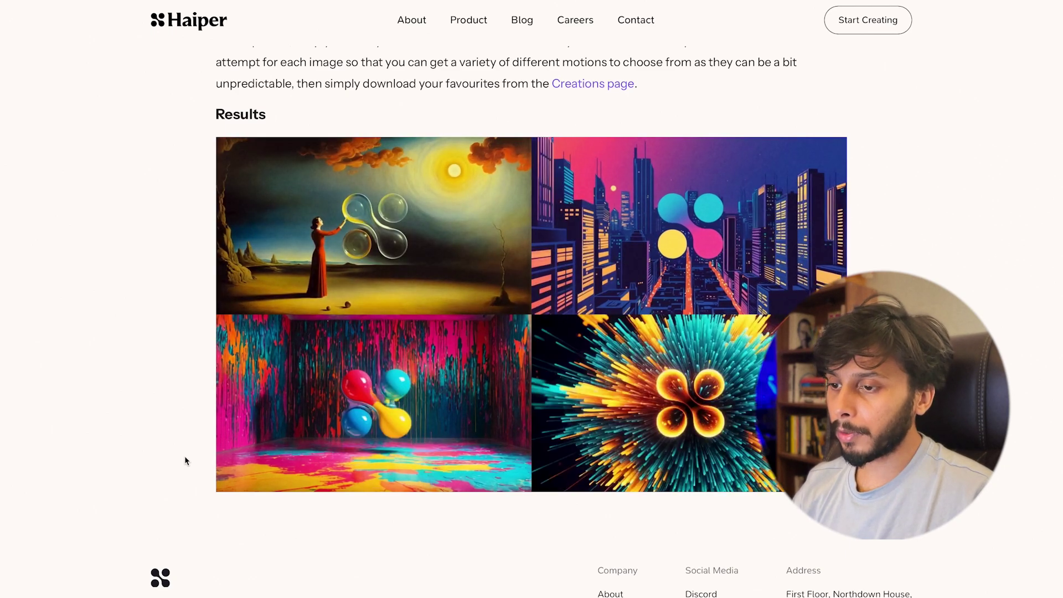
# - Return to the blog post list and scroll through it
pyautogui.click(522, 20)
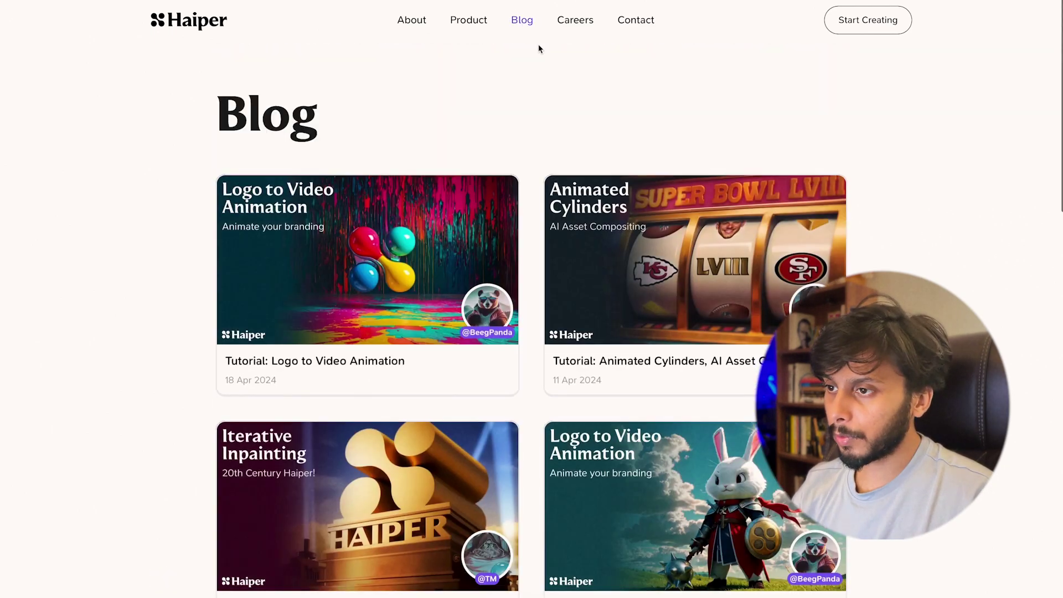
pyautogui.scroll(-1, 520, 124)
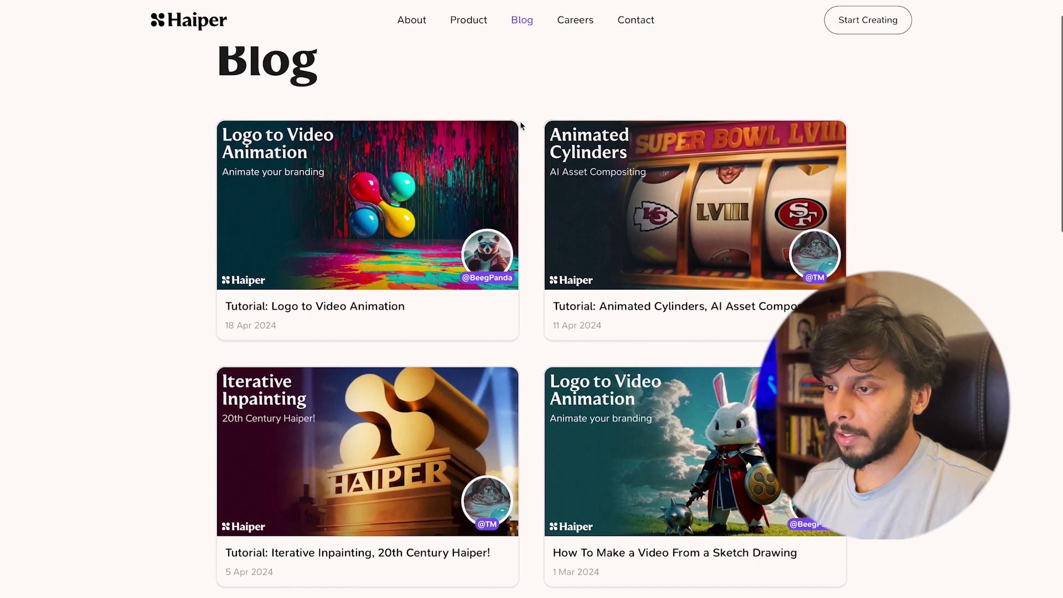
pyautogui.scroll(-7, 521, 126)
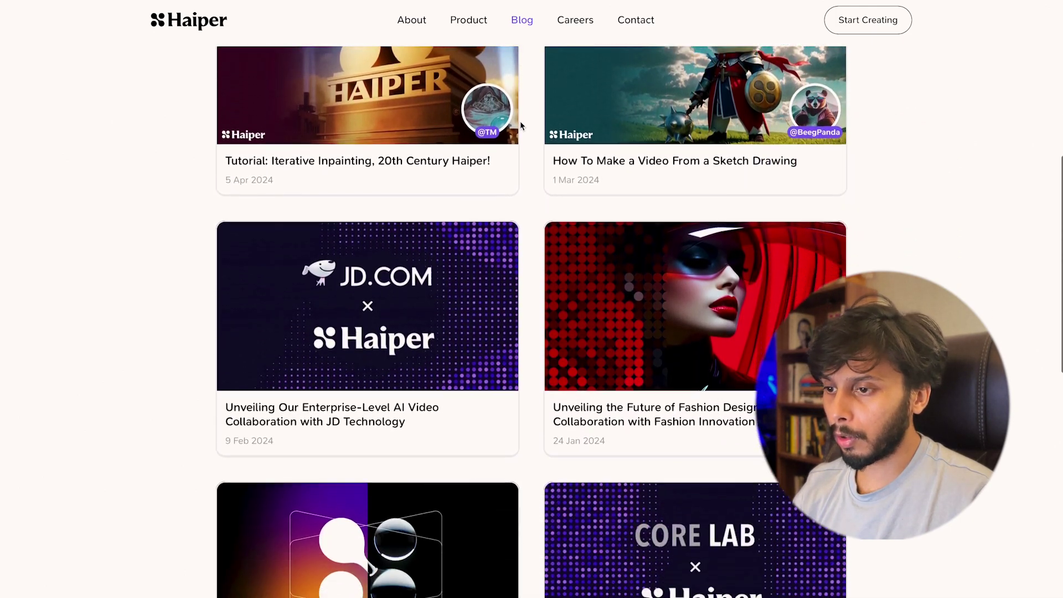
pyautogui.scroll(-5, 520, 120)
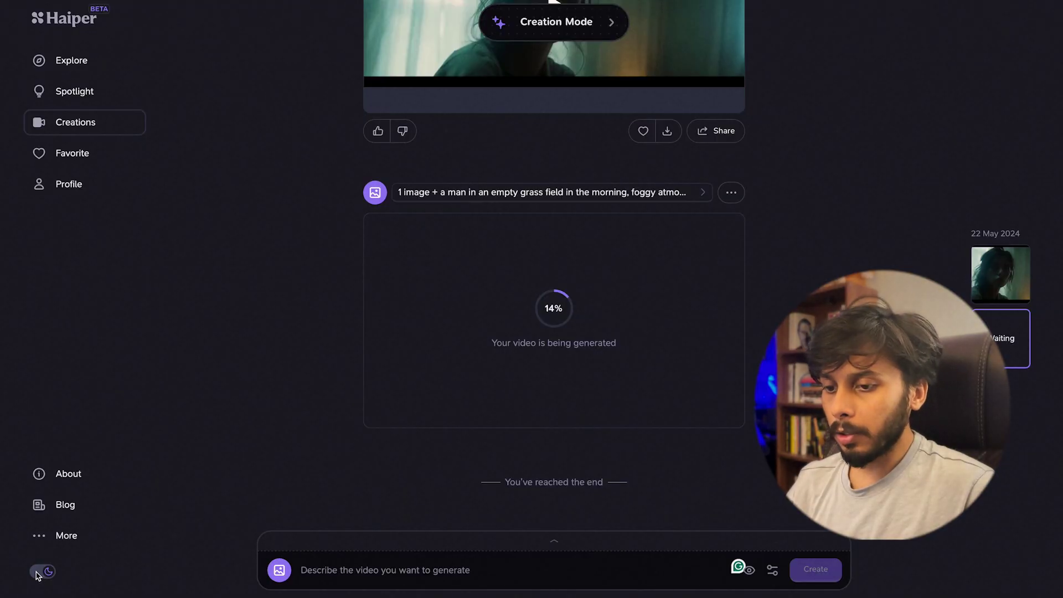
# - Switch Haiper to the light theme
pyautogui.click(38, 573)
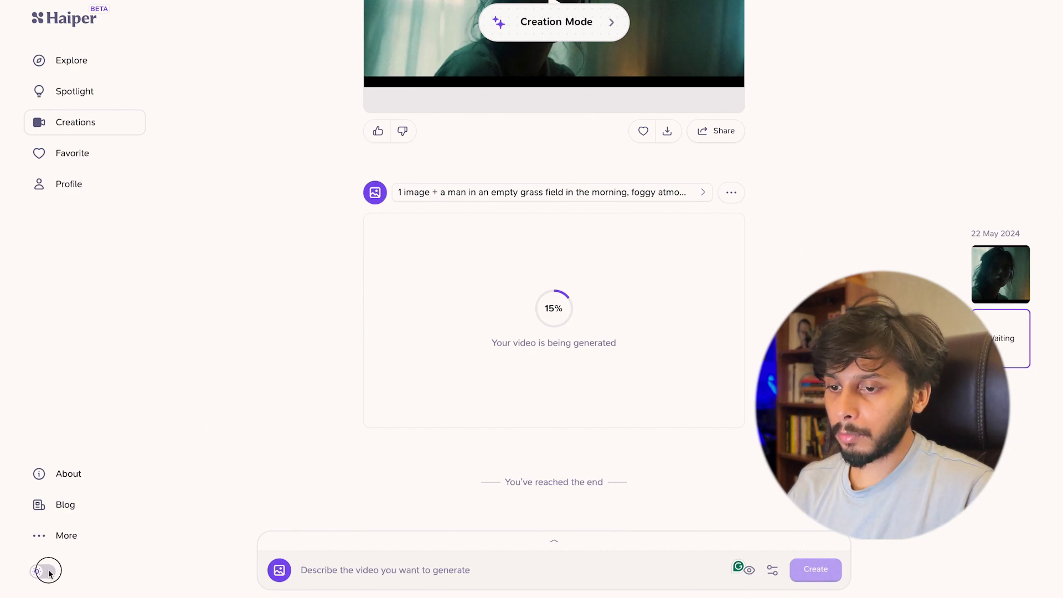